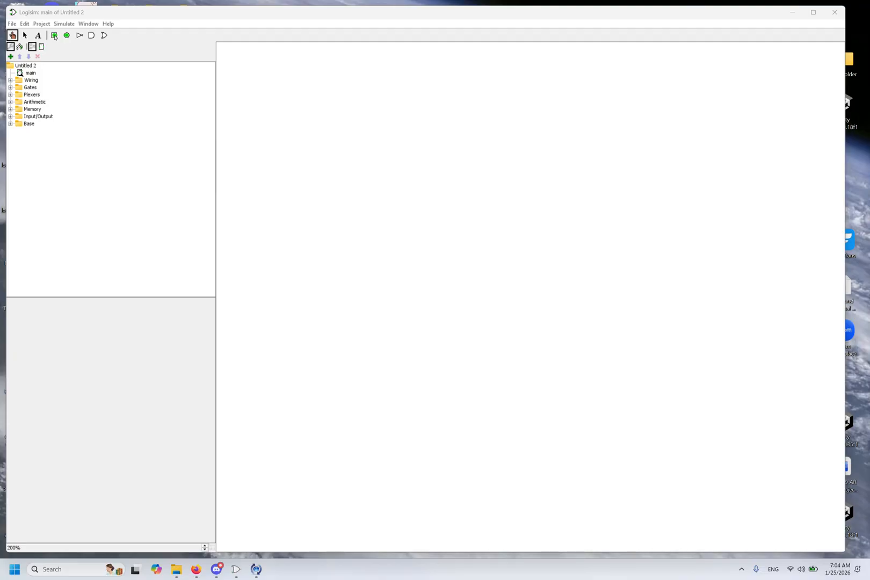
Step: Place an input pin on the canvas and set its data bits to 8
{"action": "left_click", "coordinate": [54, 35]}
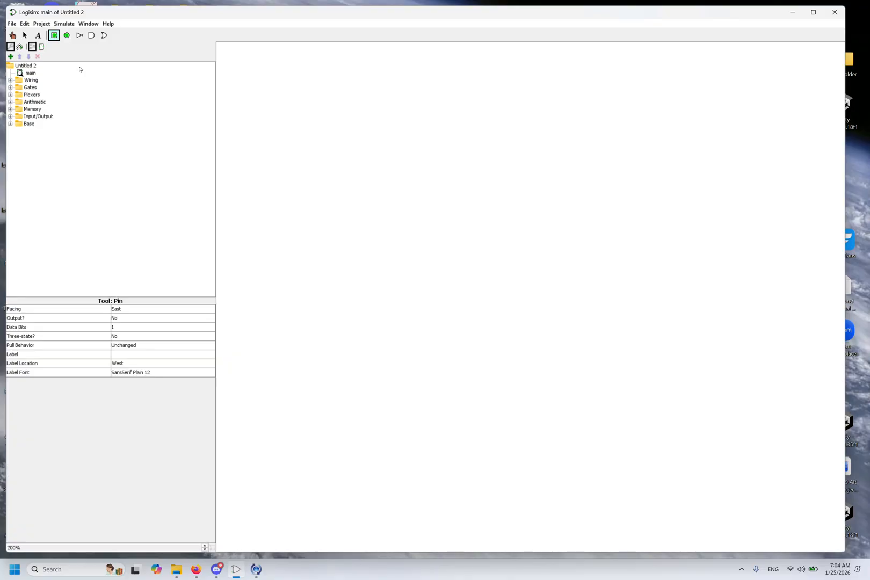
{"action": "left_click", "coordinate": [341, 198]}
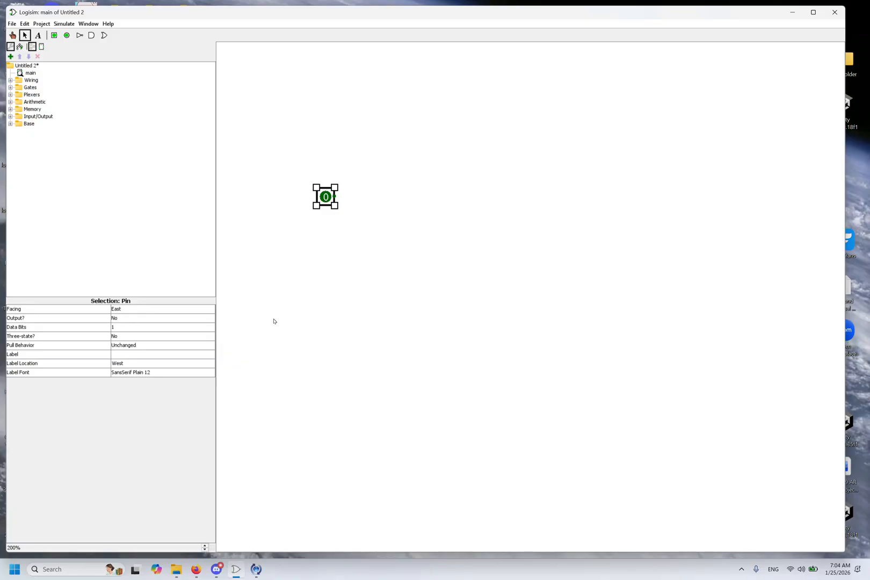
{"action": "left_click", "coordinate": [136, 327]}
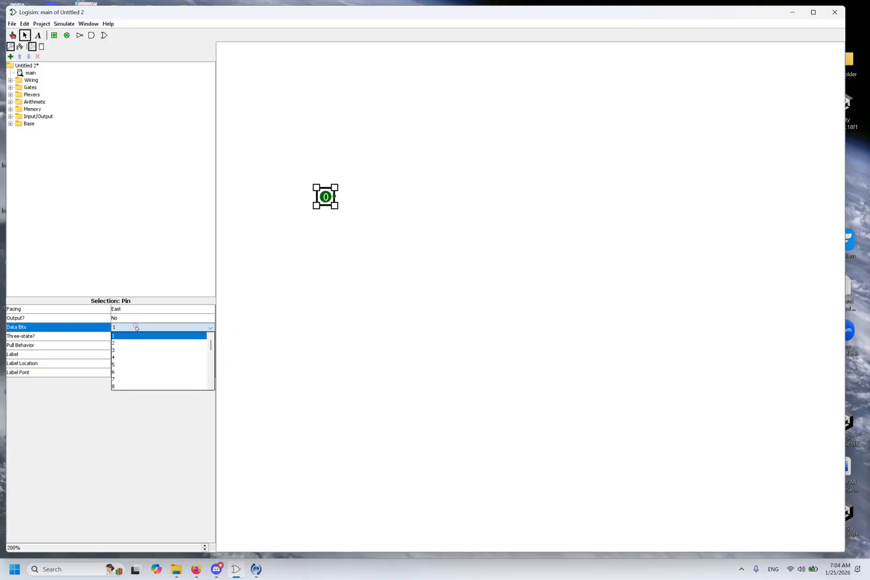
{"action": "scroll", "coordinate": [137, 344], "scroll_direction": "down", "scroll_amount": 8}
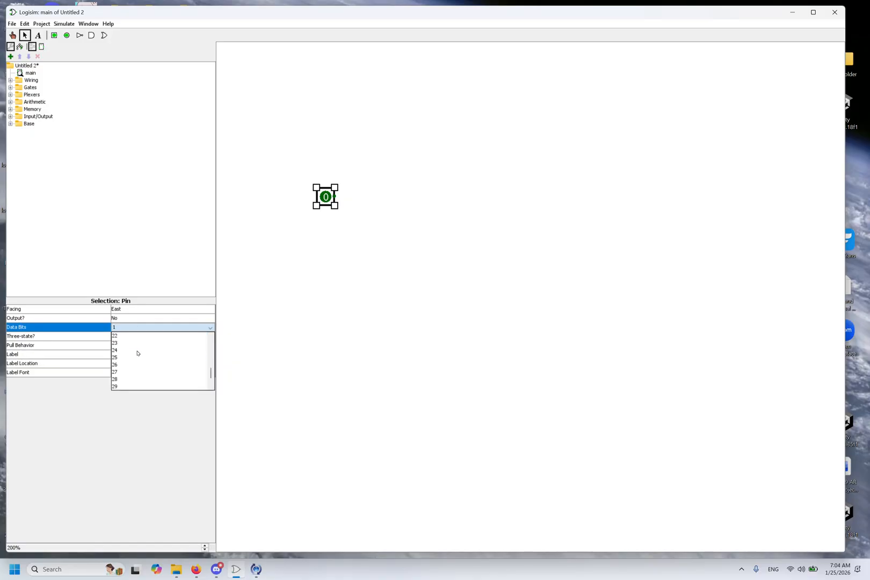
{"action": "scroll", "coordinate": [140, 359], "scroll_direction": "up", "scroll_amount": 4}
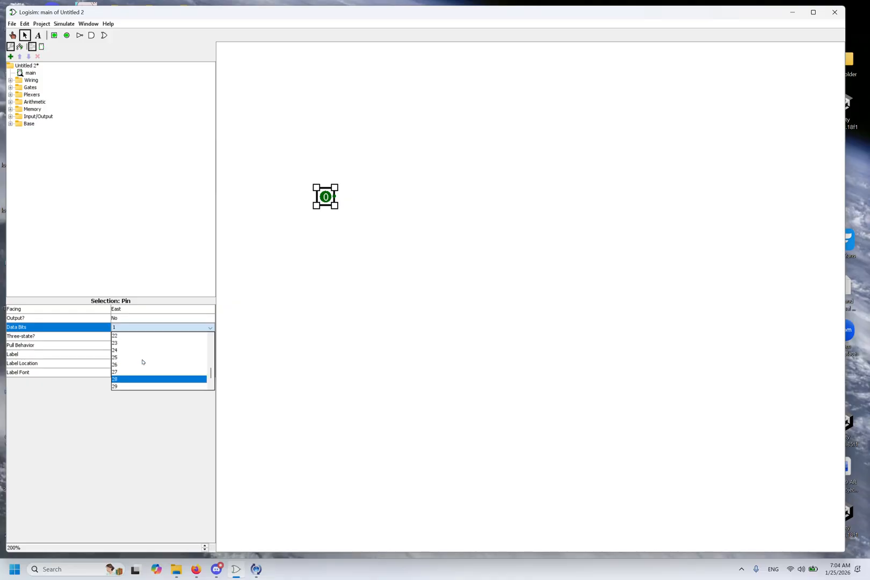
{"action": "scroll", "coordinate": [143, 362], "scroll_direction": "up", "scroll_amount": 2}
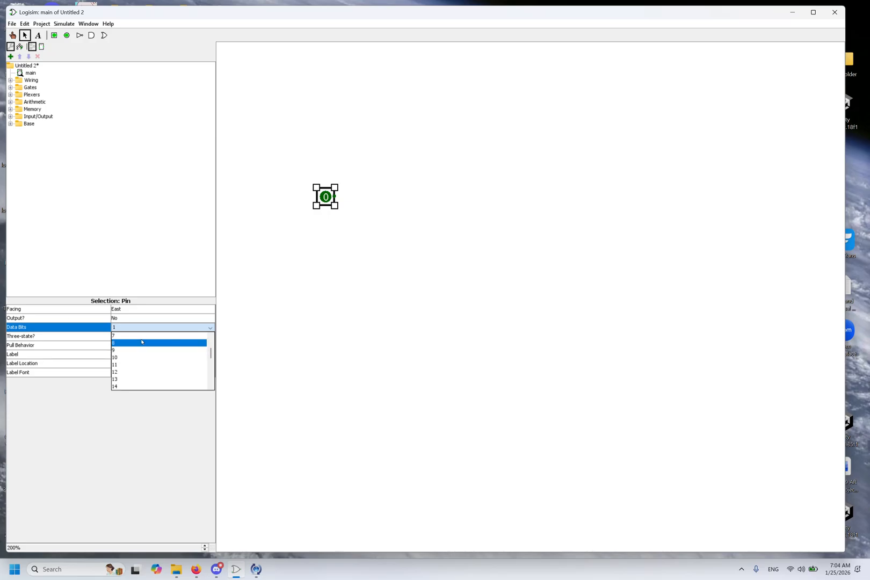
{"action": "left_click", "coordinate": [142, 342]}
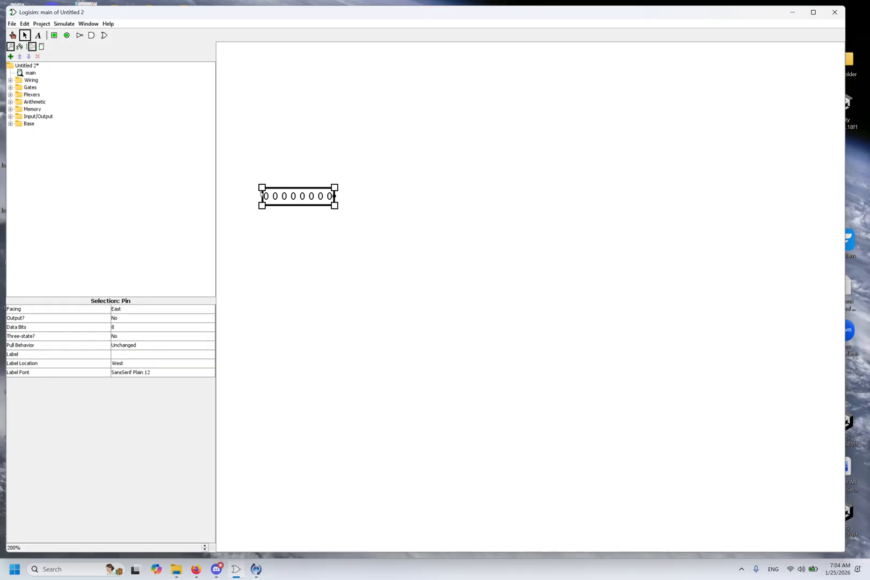
Step: Toggle the bits of the input pin so that its value is 10100110
{"action": "left_click", "coordinate": [12, 35]}
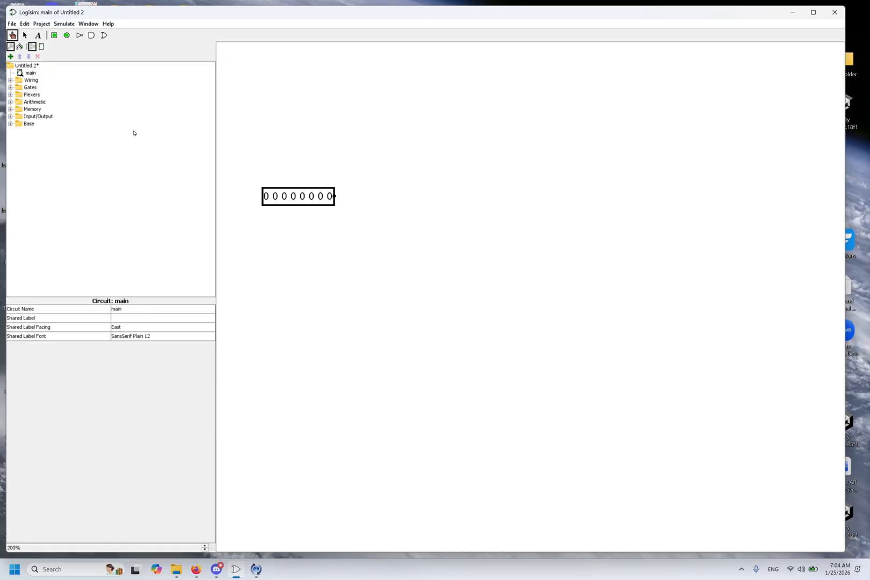
{"action": "left_click", "coordinate": [267, 196]}
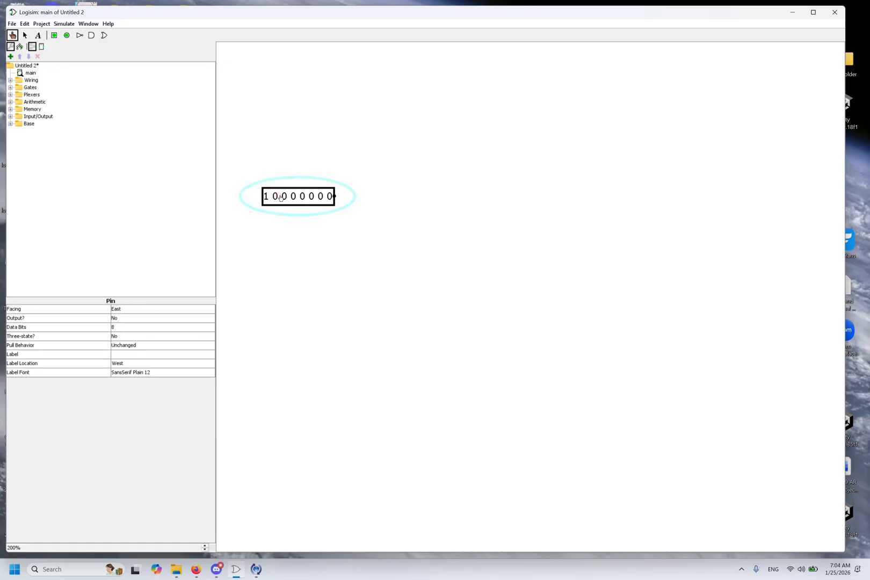
{"action": "left_click", "coordinate": [284, 196]}
{"action": "left_click", "coordinate": [313, 197]}
{"action": "left_click", "coordinate": [320, 196]}
Step: Draw a straight horizontal wire from the input pin's connection point and poke the wire to inspect its value
{"action": "left_click", "coordinate": [25, 35]}
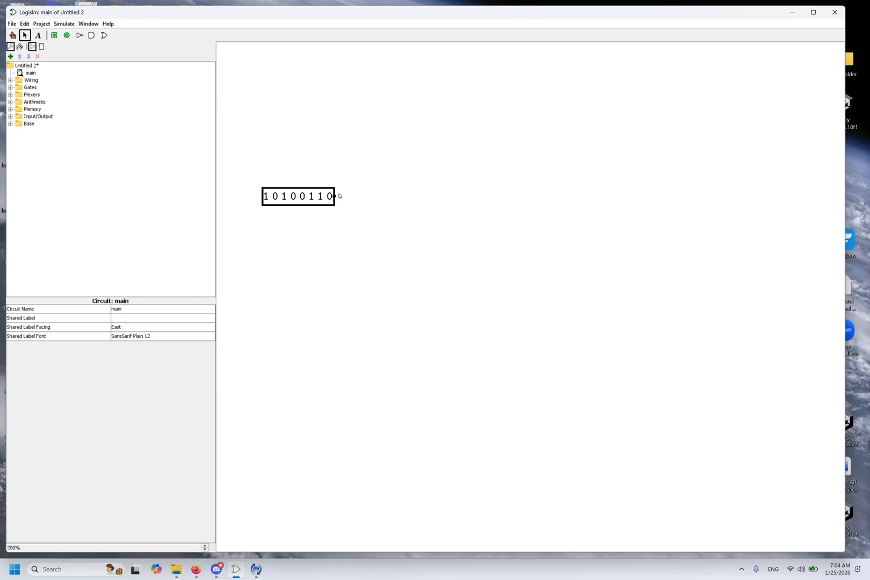
{"action": "left_click_drag", "start_coordinate": [333, 196], "coordinate": [461, 196]}
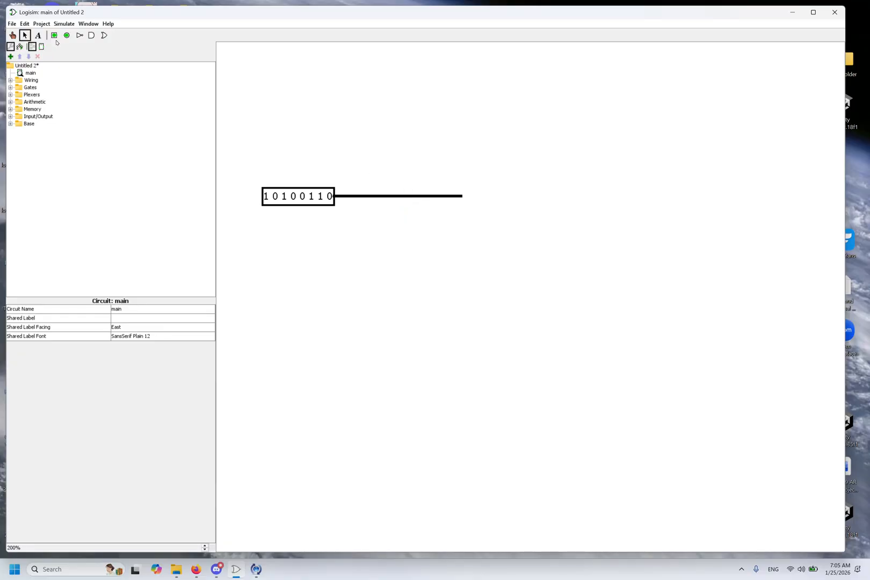
{"action": "left_click", "coordinate": [13, 35]}
{"action": "left_click", "coordinate": [398, 198]}
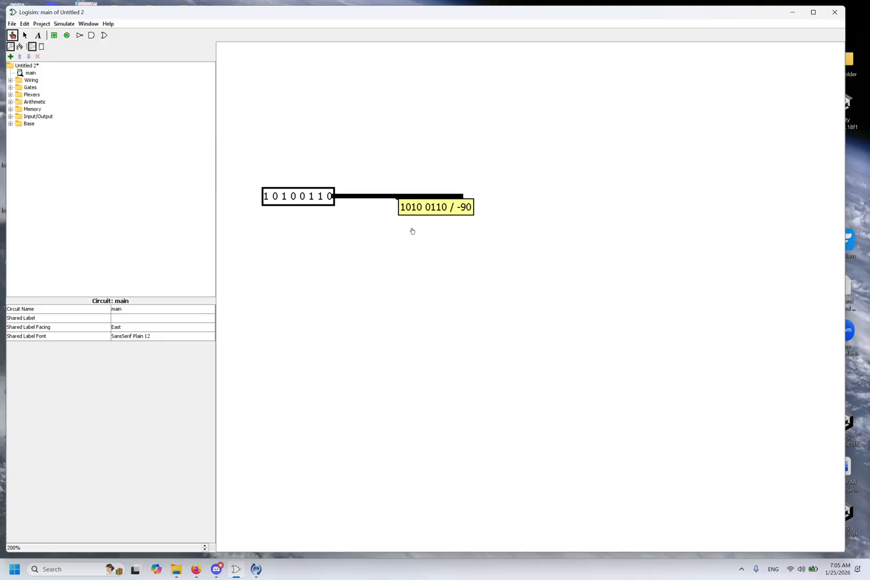
{"action": "left_click", "coordinate": [395, 227]}
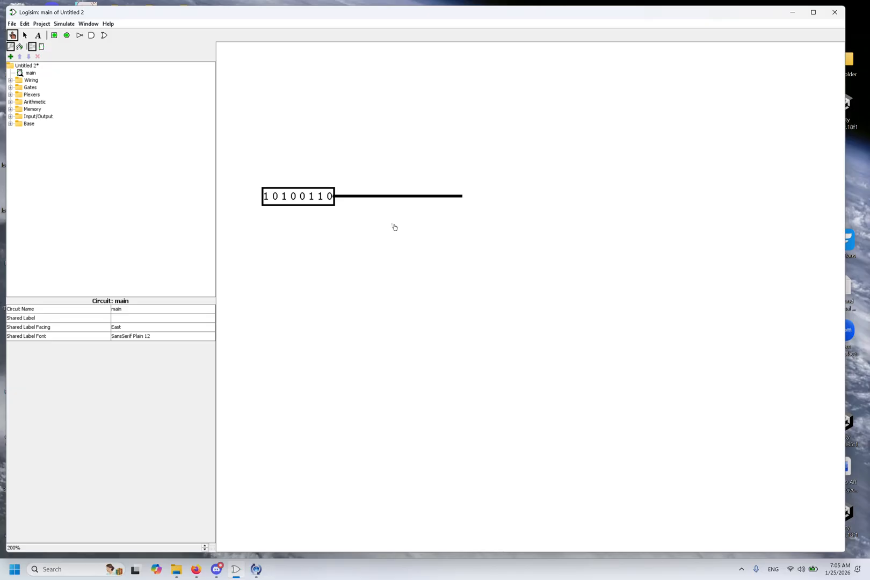
Step: Place an output pin with 6 data bits and attach it to the free end of the wire
{"action": "left_click", "coordinate": [67, 35]}
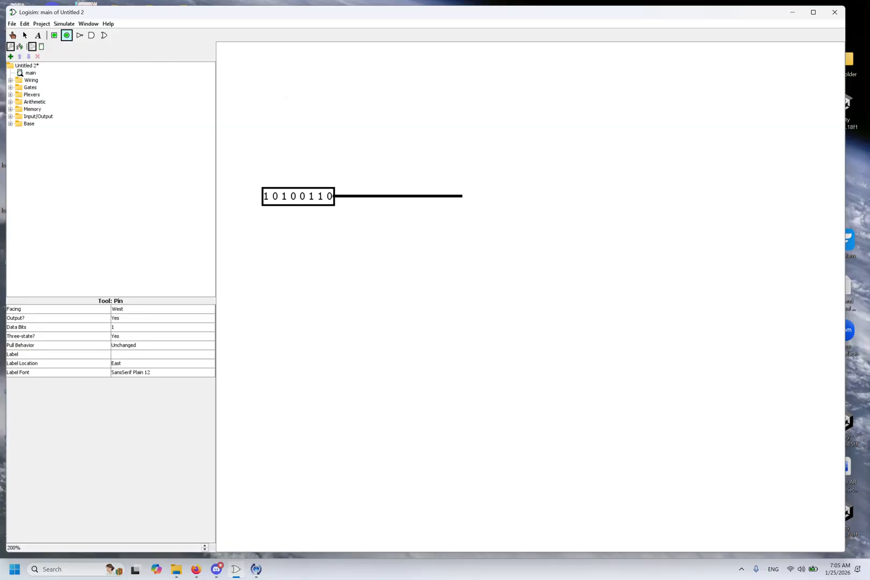
{"action": "left_click", "coordinate": [534, 197]}
{"action": "left_click", "coordinate": [121, 327]}
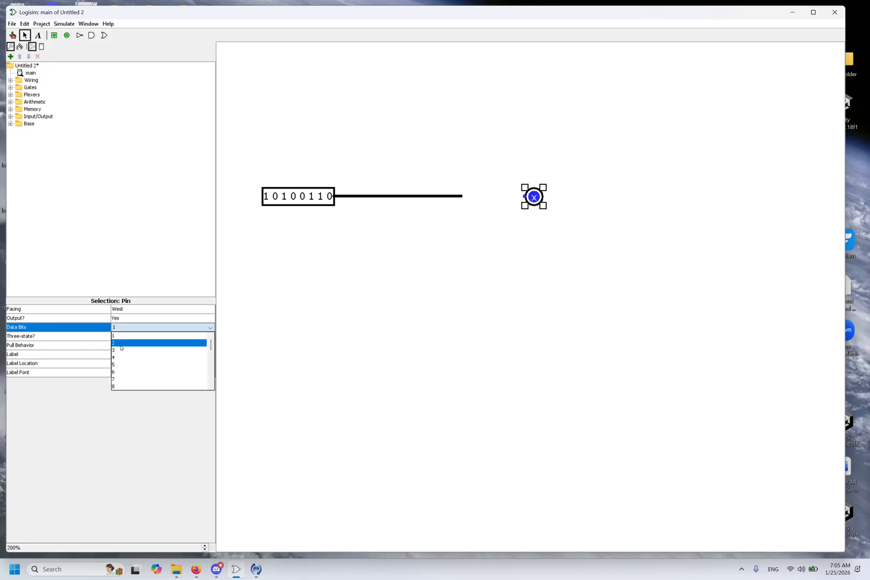
{"action": "left_click", "coordinate": [123, 371]}
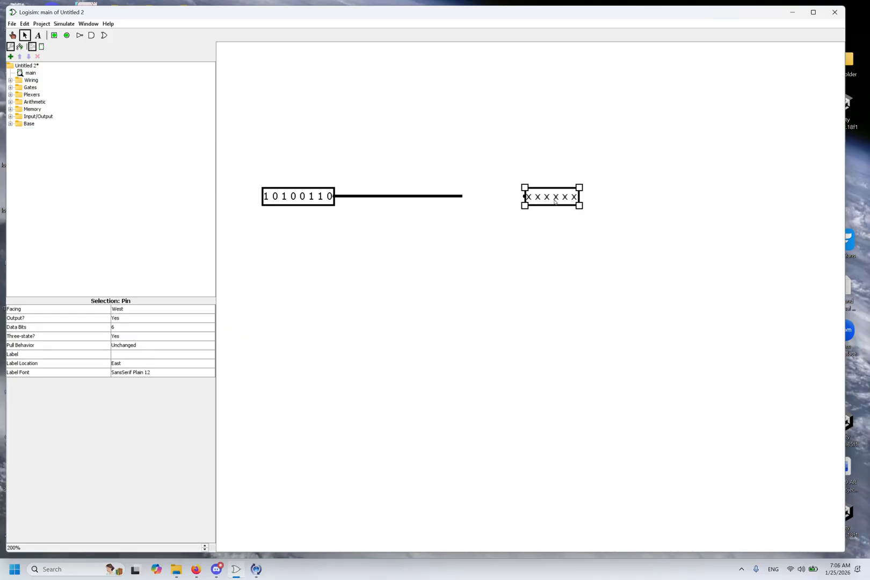
{"action": "left_click_drag", "start_coordinate": [557, 204], "coordinate": [492, 205]}
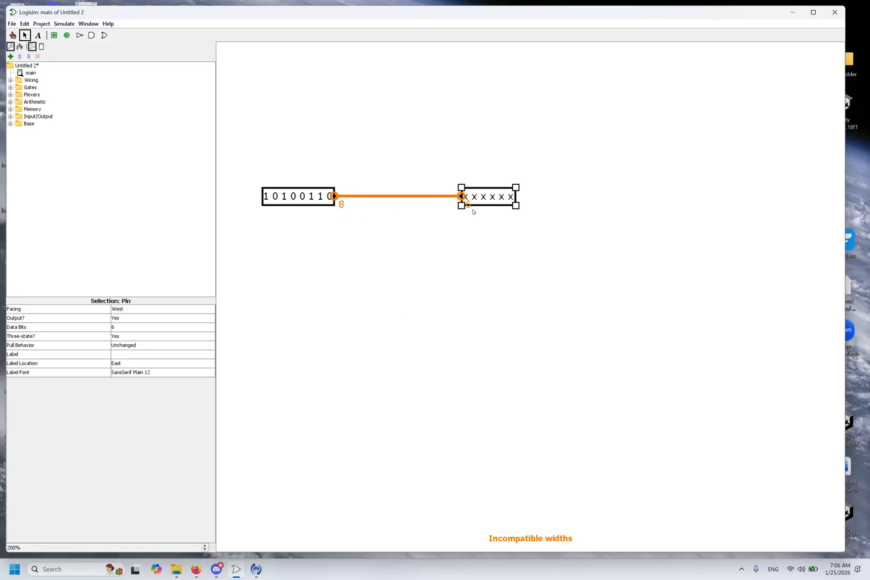
Step: Set the output pin's data bits to 8 to match the wire, and delete the pin
{"action": "left_click", "coordinate": [131, 328]}
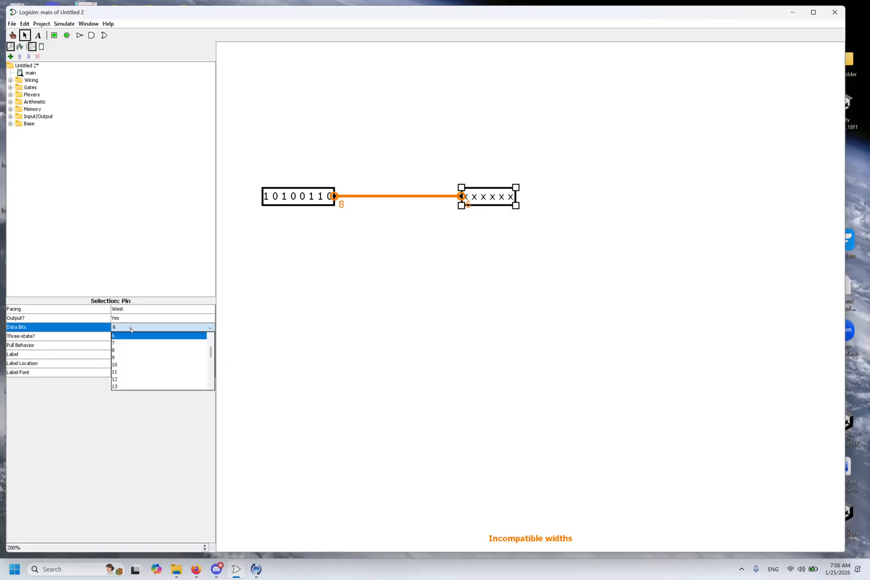
{"action": "left_click", "coordinate": [131, 350]}
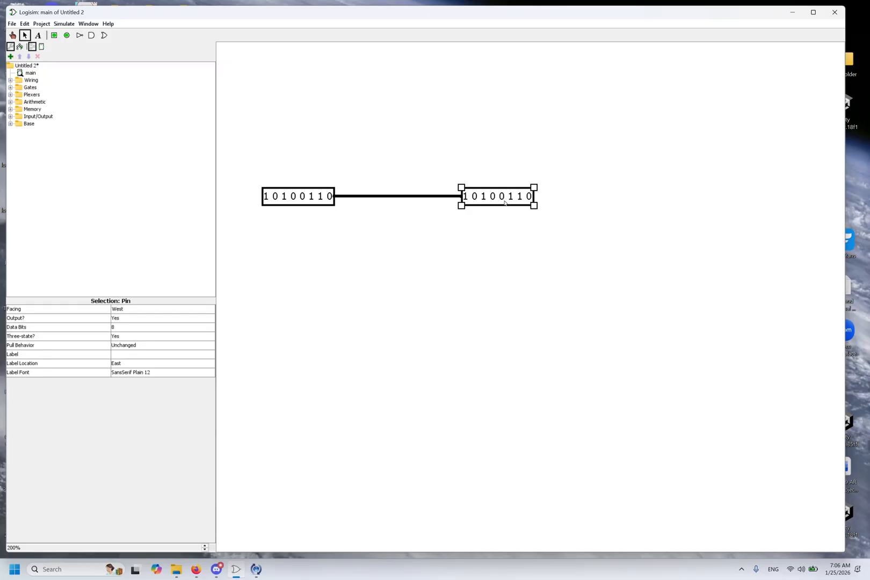
{"action": "key", "text": "Delete"}
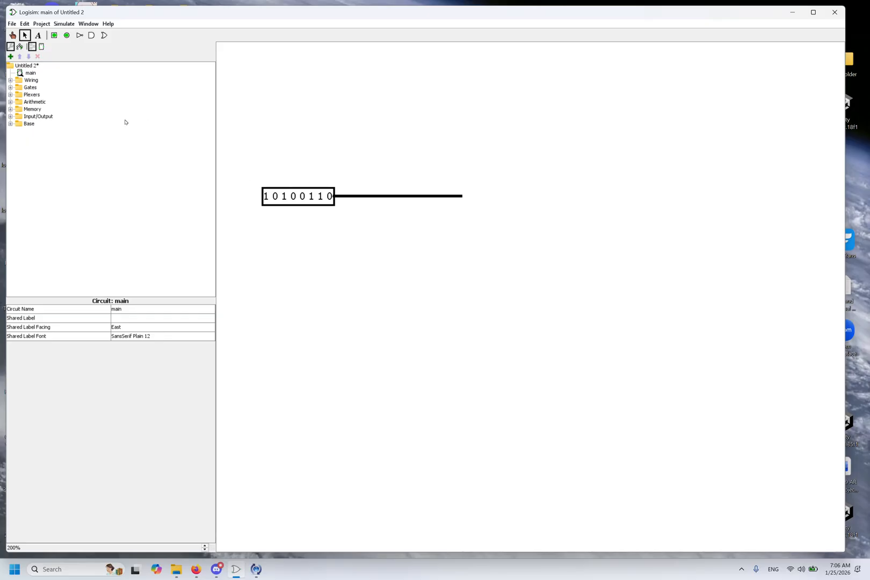
Step: Place a Splitter beyond the free end of the wire and set its bit width in to 8
{"action": "left_click", "coordinate": [10, 80]}
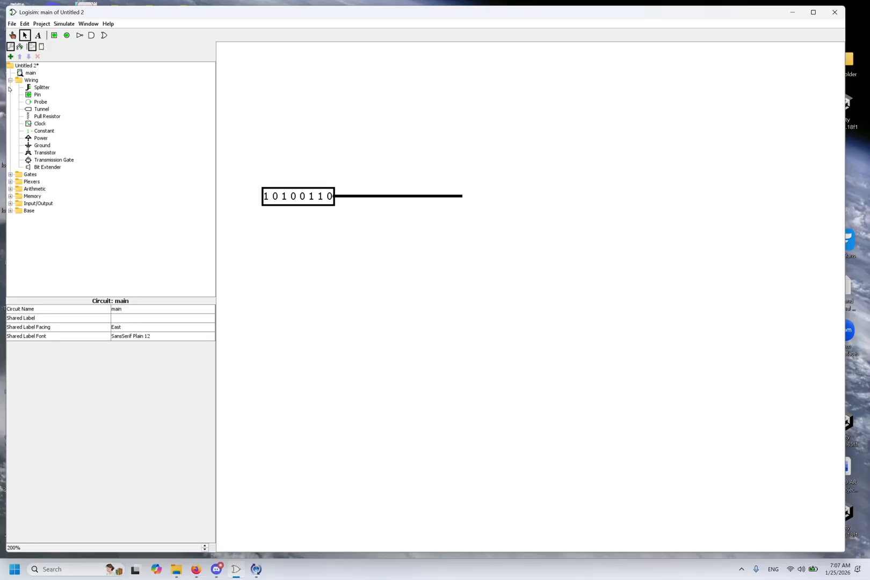
{"action": "left_click", "coordinate": [46, 87]}
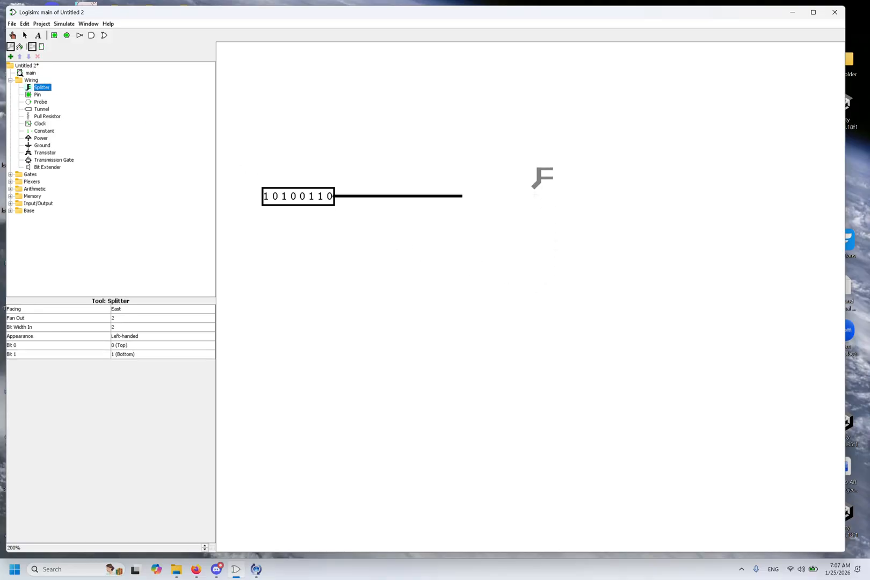
{"action": "left_click", "coordinate": [509, 196]}
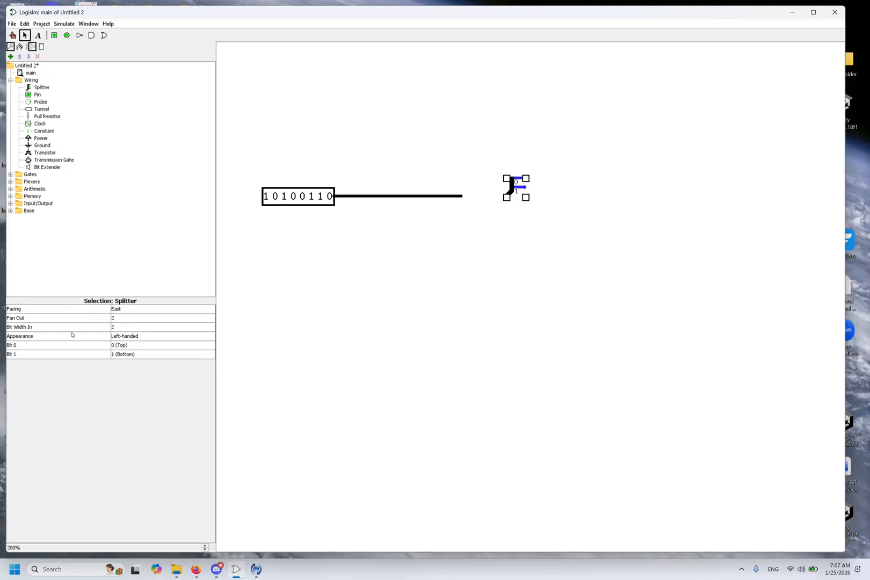
{"action": "left_click", "coordinate": [136, 327]}
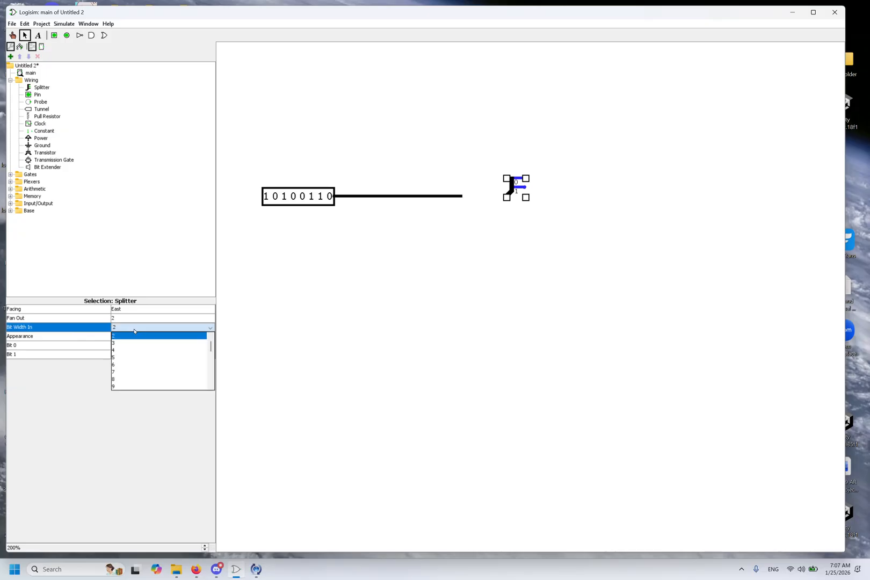
{"action": "left_click", "coordinate": [128, 379]}
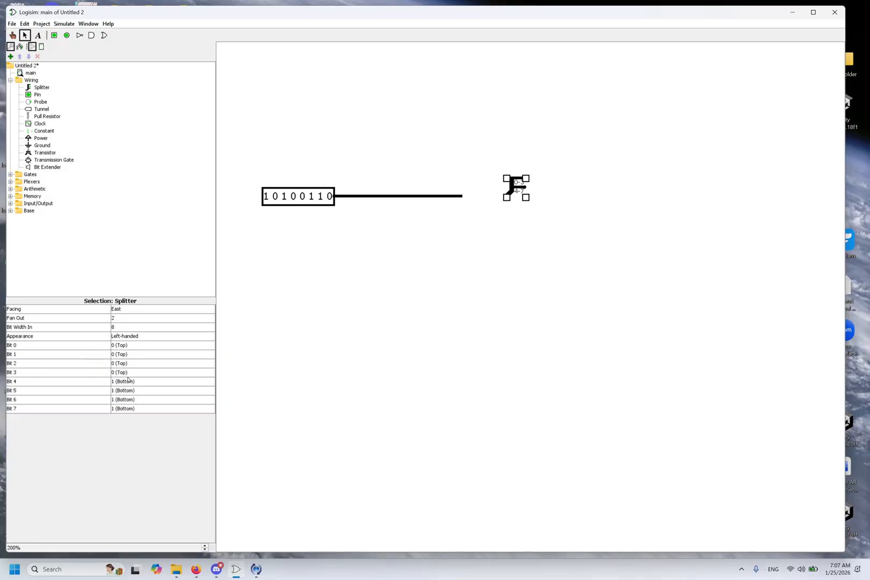
Step: Set the splitter's fan out to 8 and wire its input to the free end of the input pin's wire
{"action": "left_click", "coordinate": [128, 319]}
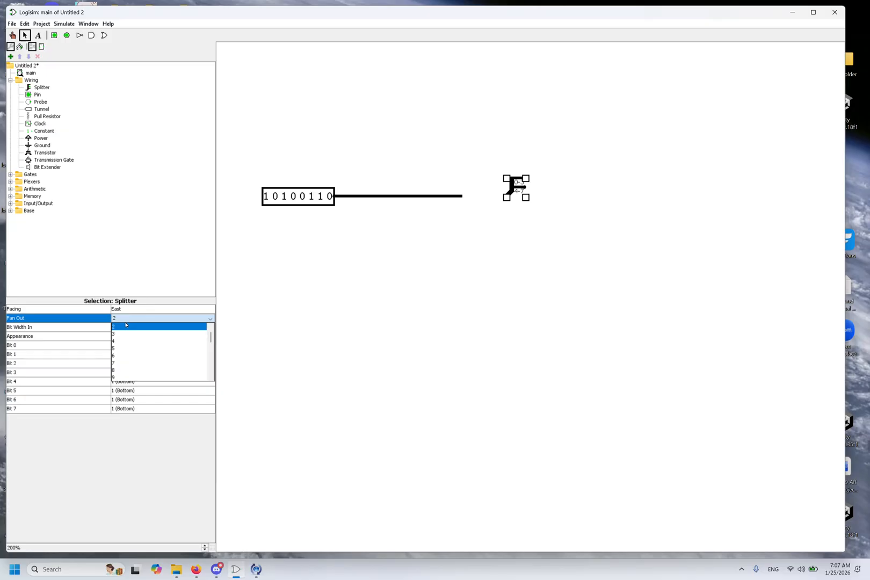
{"action": "scroll", "coordinate": [124, 335], "scroll_direction": "up", "scroll_amount": 1}
{"action": "scroll", "coordinate": [124, 335], "scroll_direction": "down", "scroll_amount": 2}
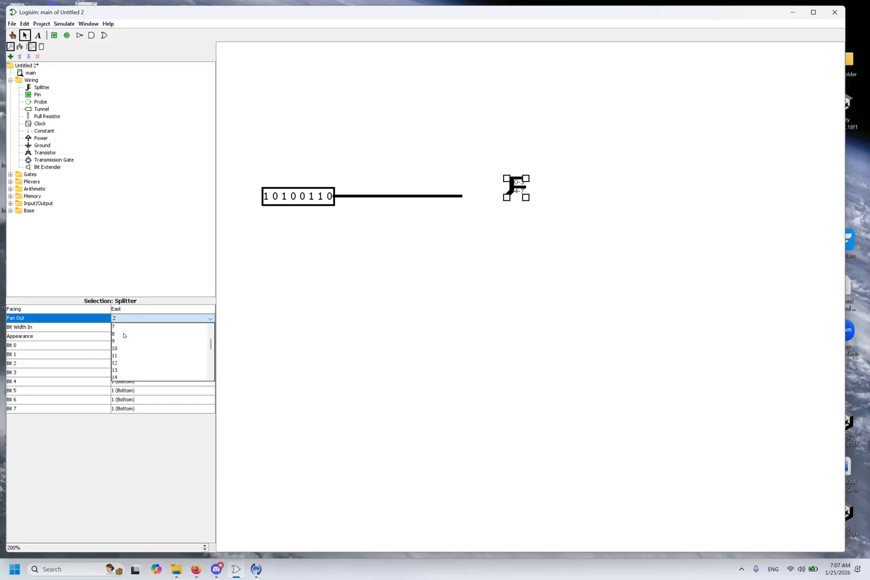
{"action": "left_click", "coordinate": [121, 336]}
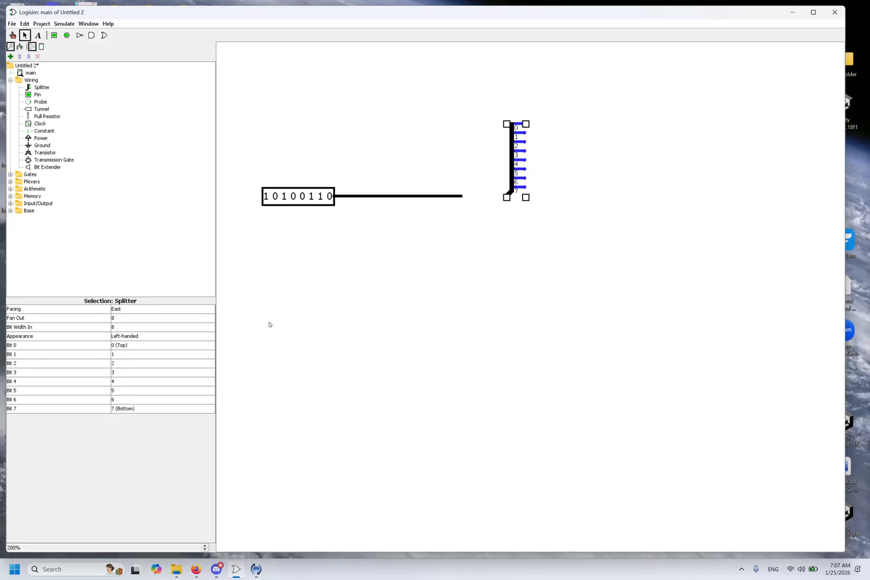
{"action": "left_click_drag", "start_coordinate": [507, 196], "coordinate": [462, 197]}
{"action": "left_click", "coordinate": [442, 265]}
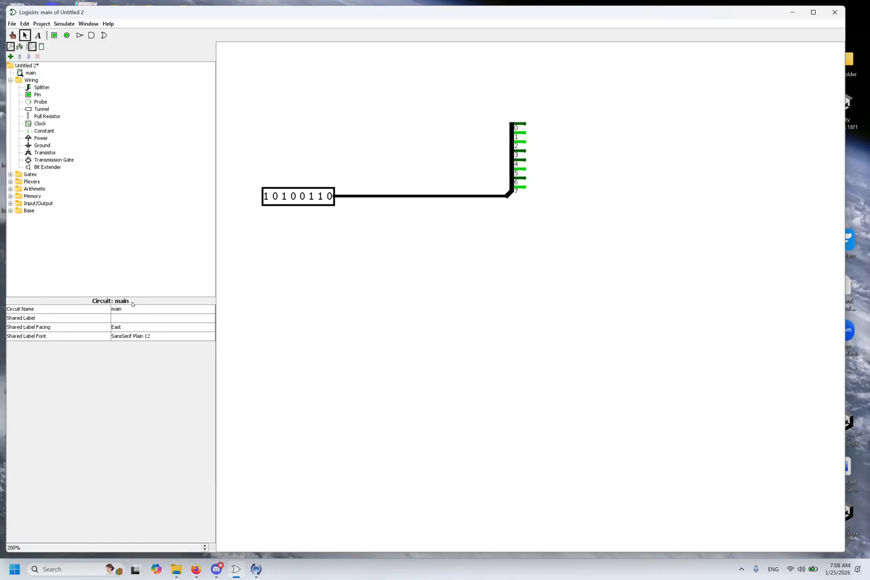
Step: Set the fan out of the connected splitter to 2
{"action": "left_click", "coordinate": [524, 151]}
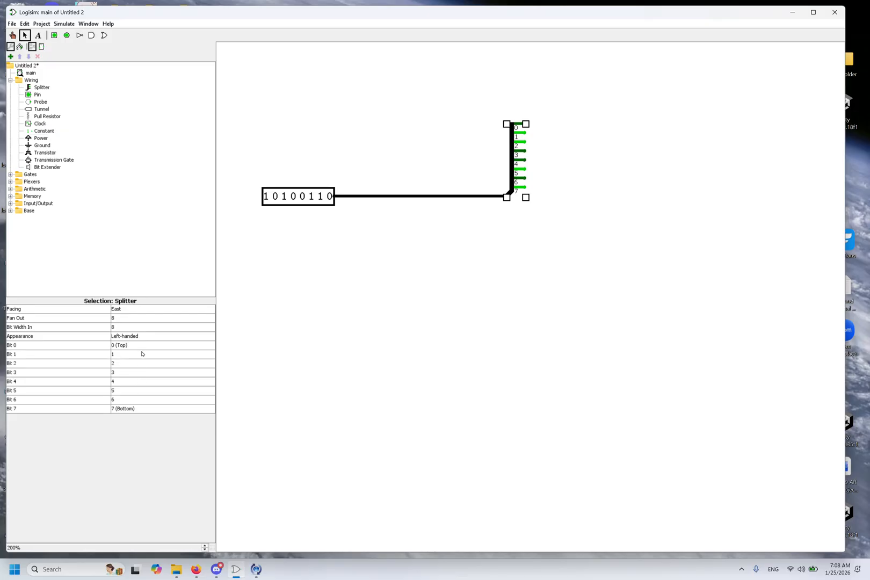
{"action": "left_click", "coordinate": [118, 320]}
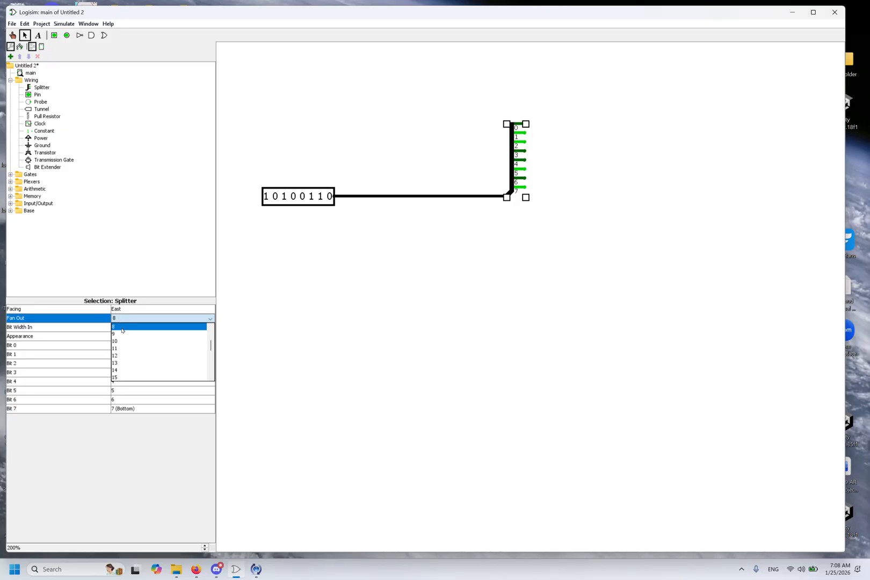
{"action": "scroll", "coordinate": [123, 336], "scroll_direction": "up", "scroll_amount": 2}
{"action": "left_click", "coordinate": [117, 328]}
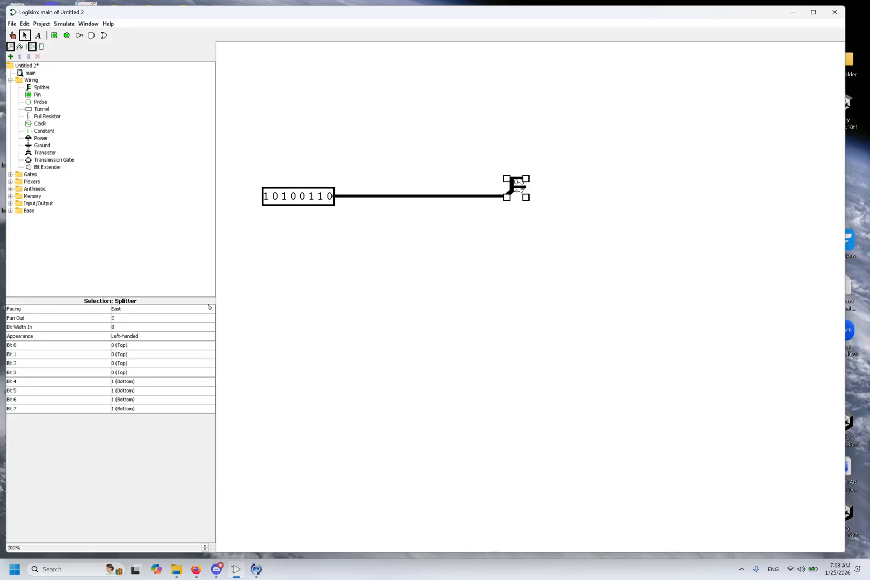
{"action": "left_click", "coordinate": [424, 242]}
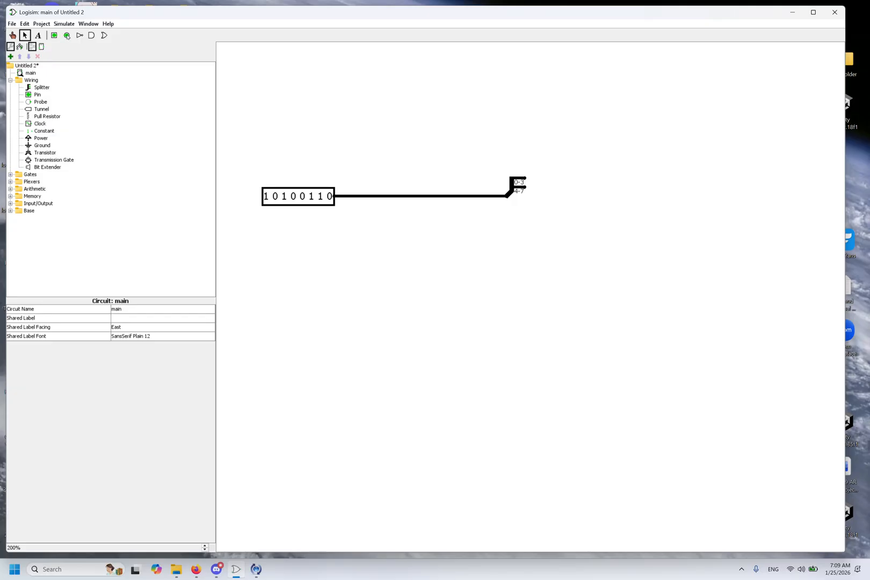
Step: Place an output pin above and beyond the splitter's output side and set its data bits to 4
{"action": "left_click", "coordinate": [67, 35]}
{"action": "left_click", "coordinate": [616, 132]}
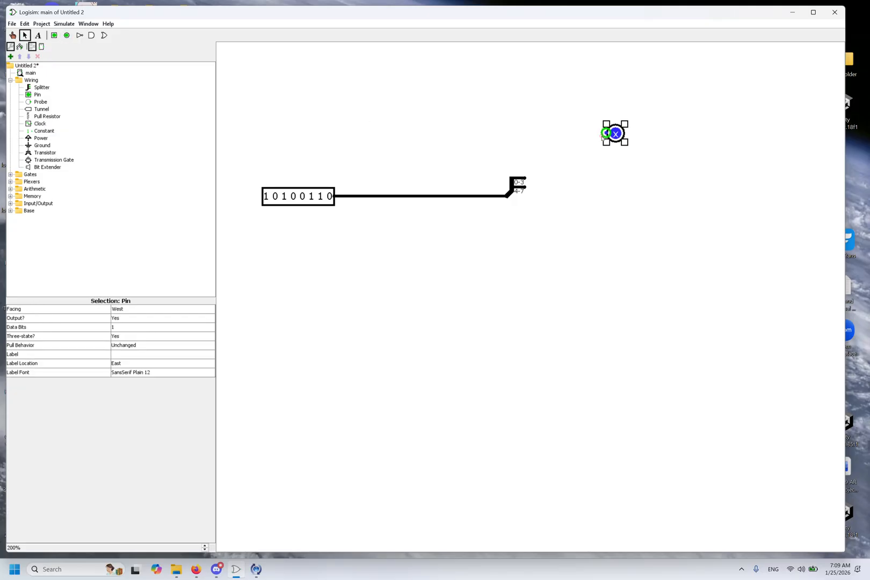
{"action": "left_click", "coordinate": [149, 329]}
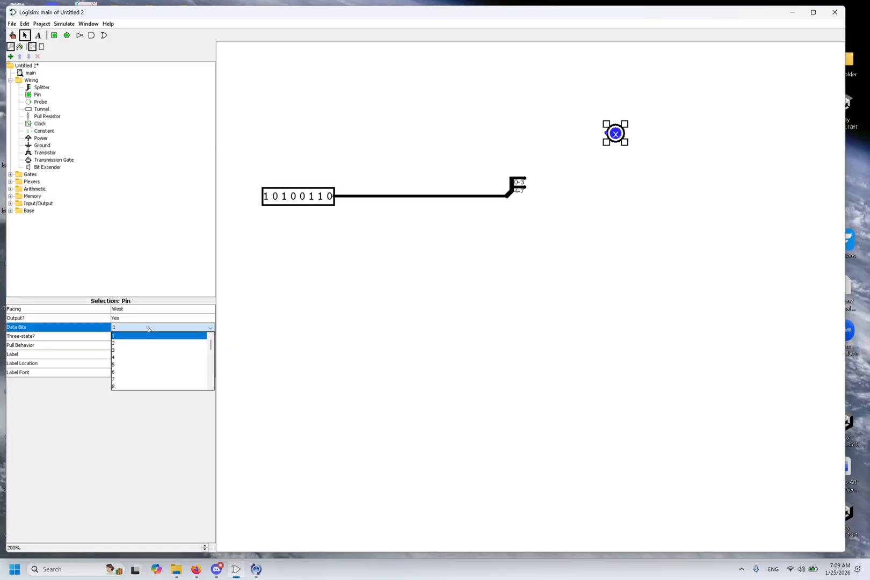
{"action": "left_click", "coordinate": [131, 358]}
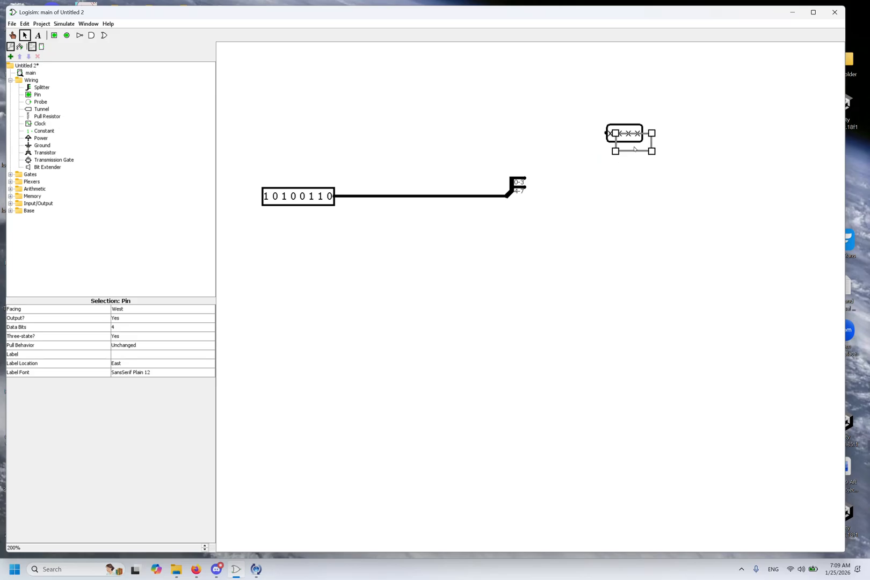
Step: Place a copy of the 4-bit output pin below it, level with the splitter's 4-7 output, and wire both pins to the splitter's outputs
{"action": "left_click_drag", "start_coordinate": [629, 141], "coordinate": [627, 186]}
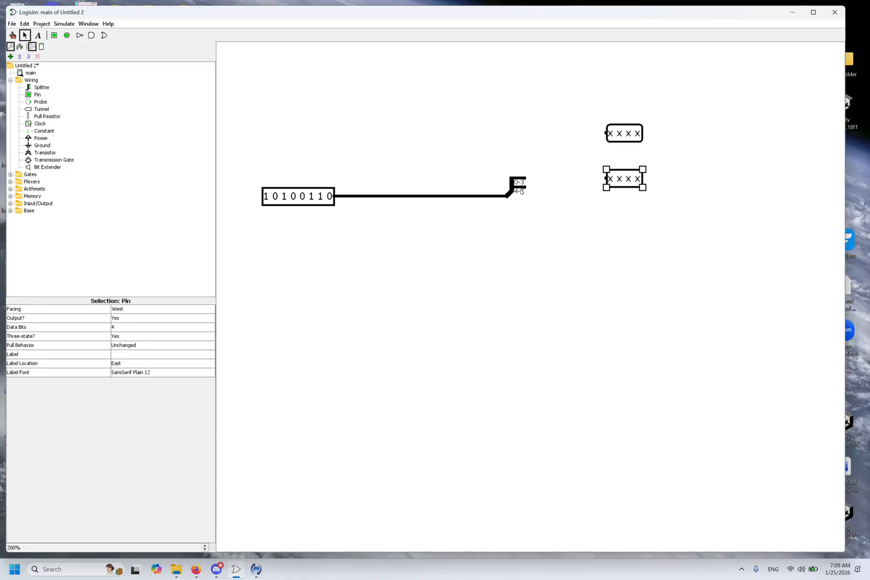
{"action": "left_click_drag", "start_coordinate": [617, 183], "coordinate": [618, 192]}
{"action": "left_click_drag", "start_coordinate": [524, 187], "coordinate": [606, 187]}
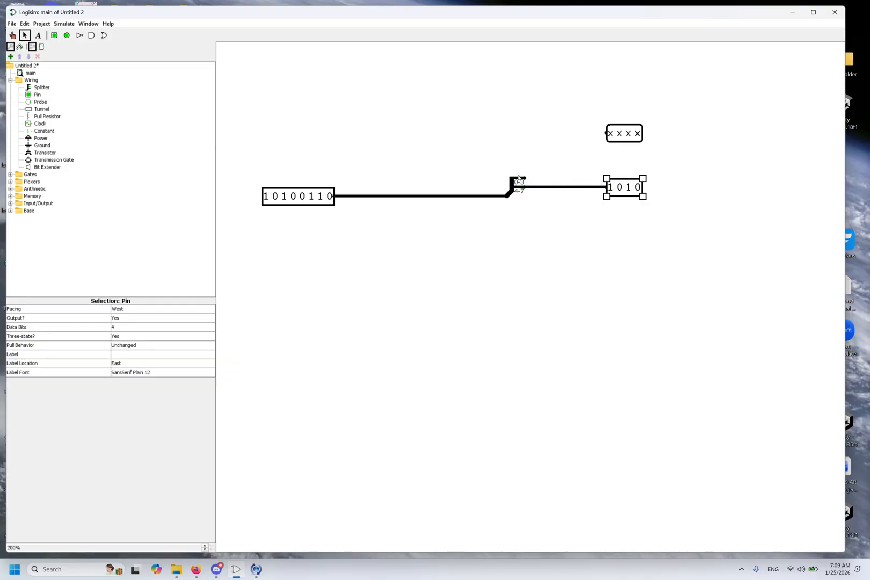
{"action": "left_click_drag", "start_coordinate": [525, 178], "coordinate": [606, 133]}
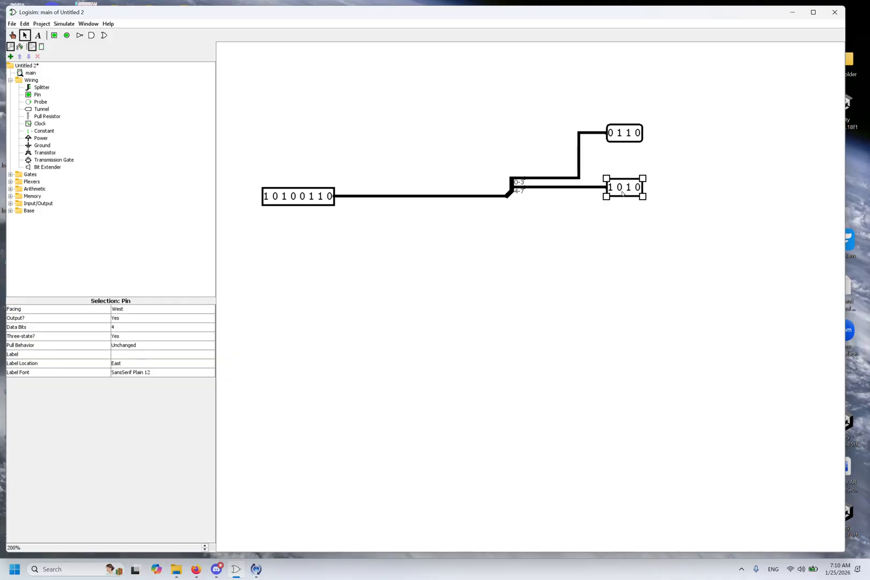
Step: Set the data bits of the lower output pin to 6 and of the upper output pin to 2
{"action": "left_click", "coordinate": [153, 327]}
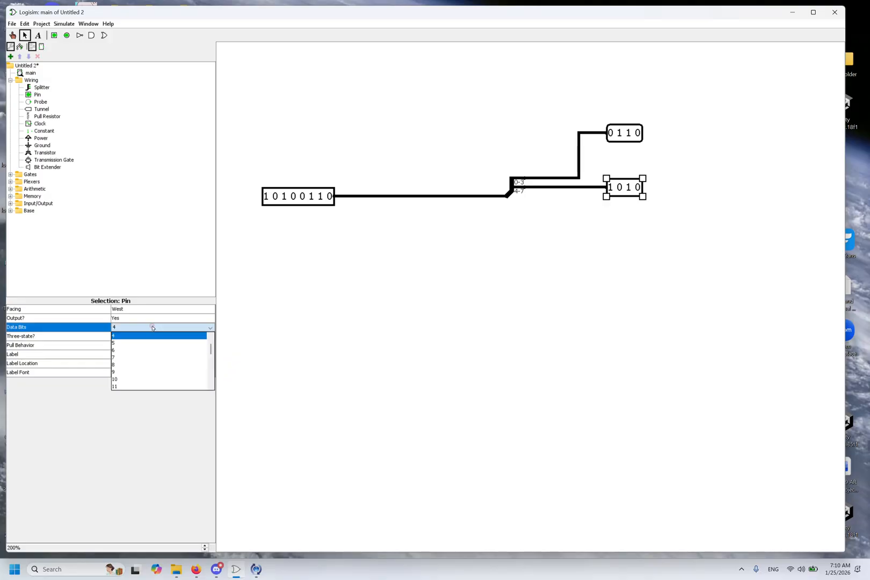
{"action": "left_click", "coordinate": [141, 352]}
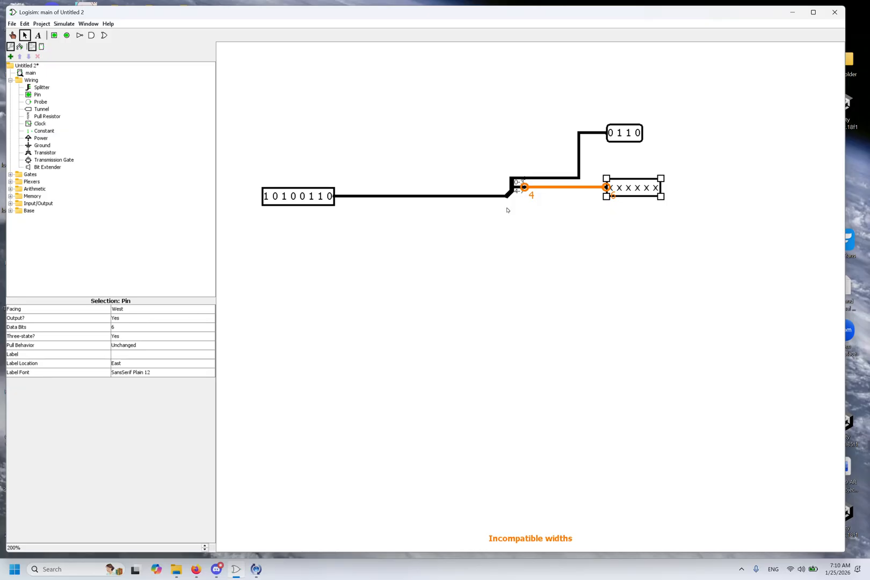
{"action": "left_click", "coordinate": [624, 137]}
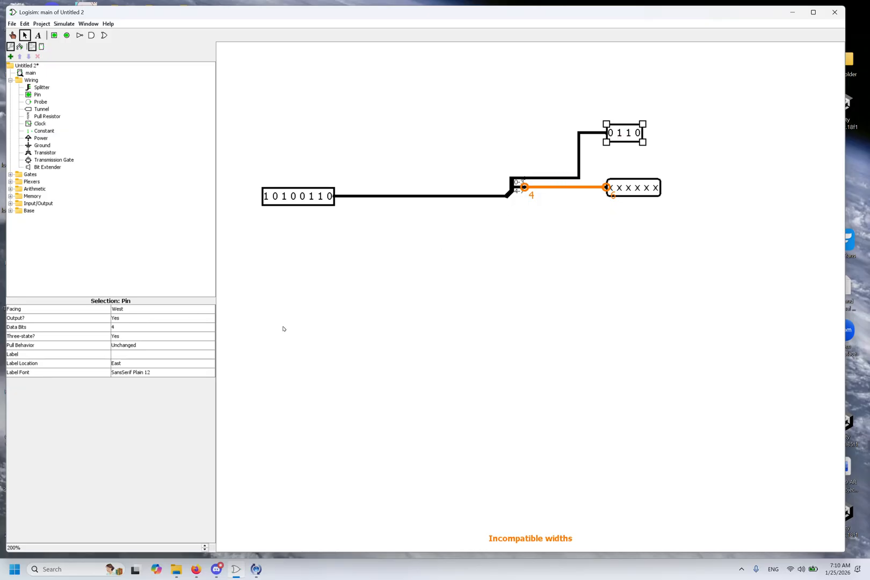
{"action": "left_click", "coordinate": [142, 326]}
{"action": "scroll", "coordinate": [137, 339], "scroll_direction": "up", "scroll_amount": 1}
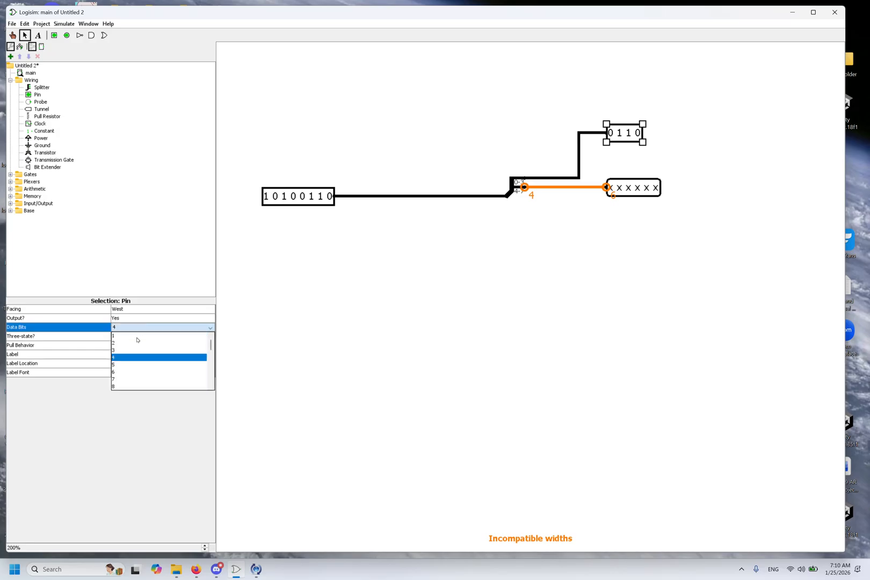
{"action": "left_click", "coordinate": [137, 343]}
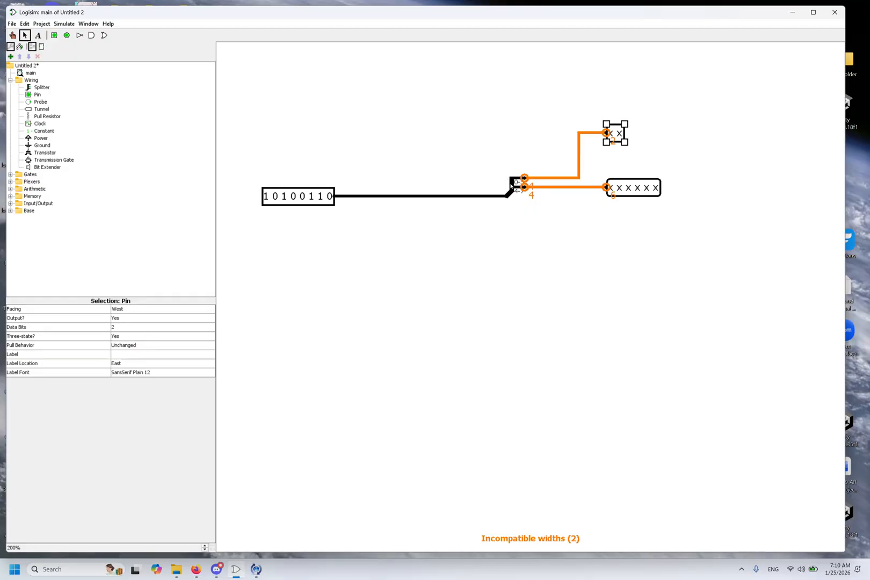
Step: Reassign the splitter's Bit 2 and Bit 3 to output 1 (Bottom)
{"action": "left_click", "coordinate": [511, 186]}
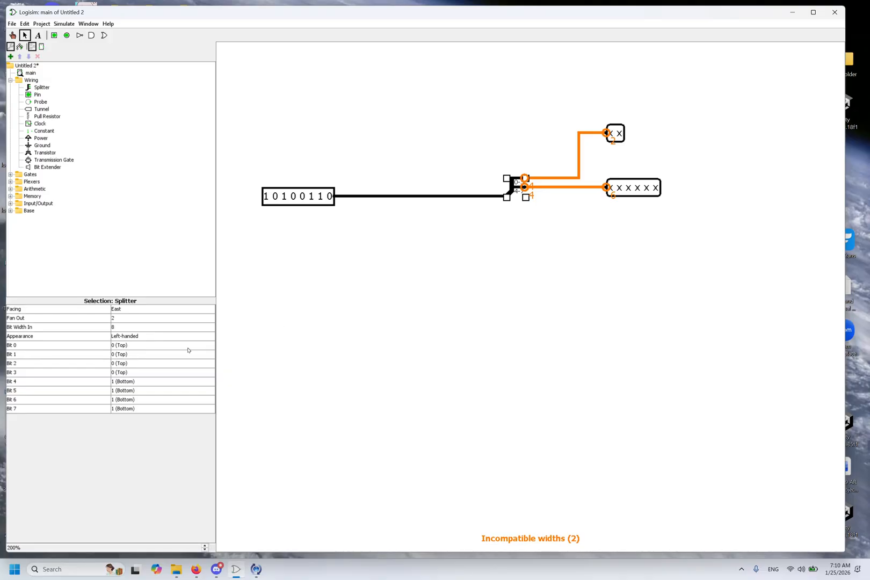
{"action": "left_click", "coordinate": [132, 364]}
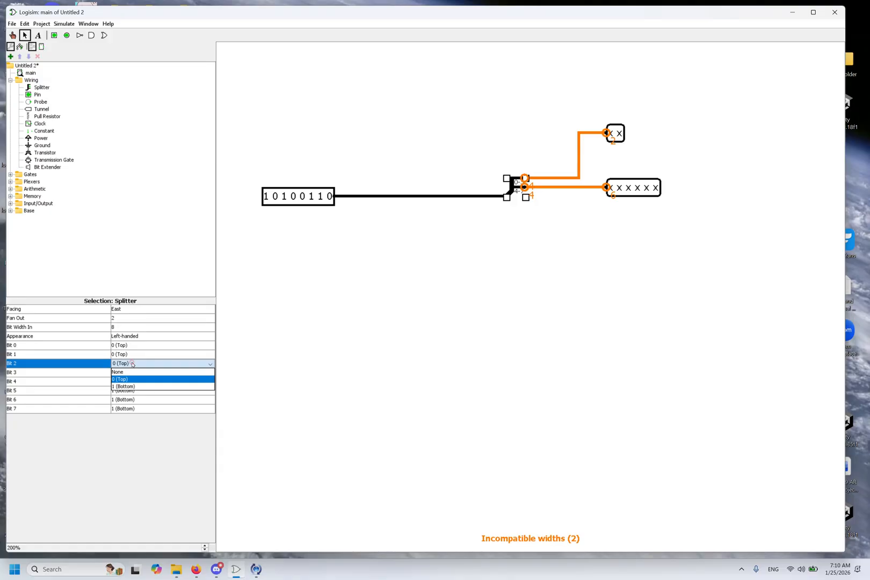
{"action": "left_click", "coordinate": [133, 386]}
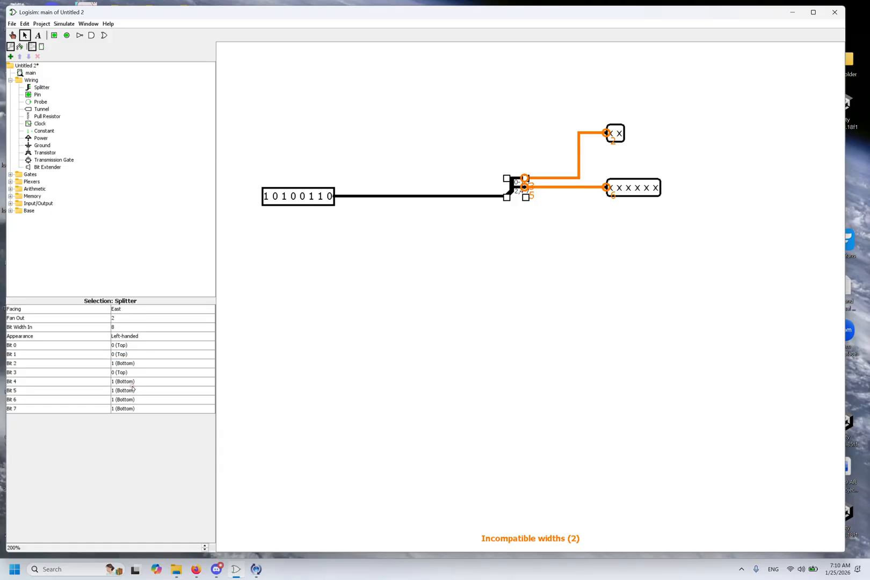
{"action": "left_click", "coordinate": [131, 373]}
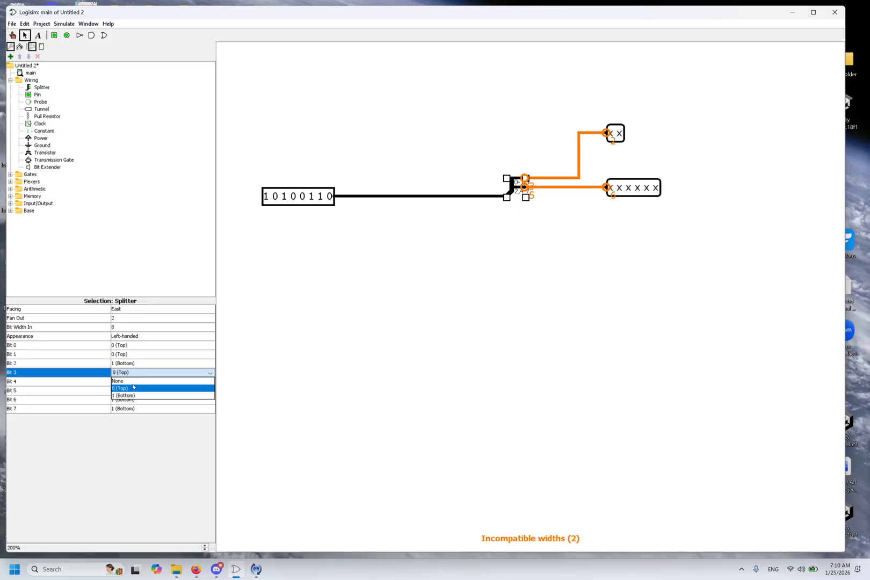
{"action": "left_click", "coordinate": [130, 395]}
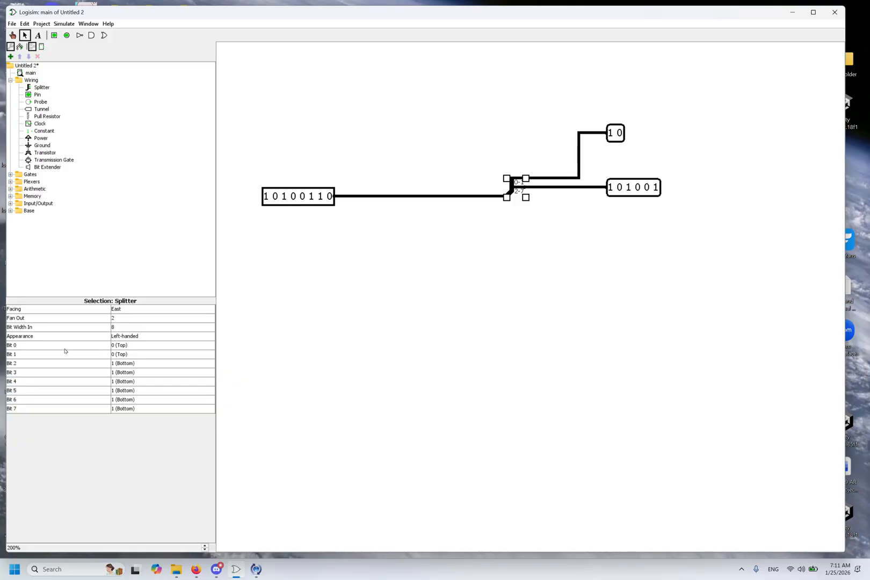
Step: Assign the splitter's Bit 0 and Bit 1 to output 1 (Bottom)
{"action": "left_click", "coordinate": [113, 344]}
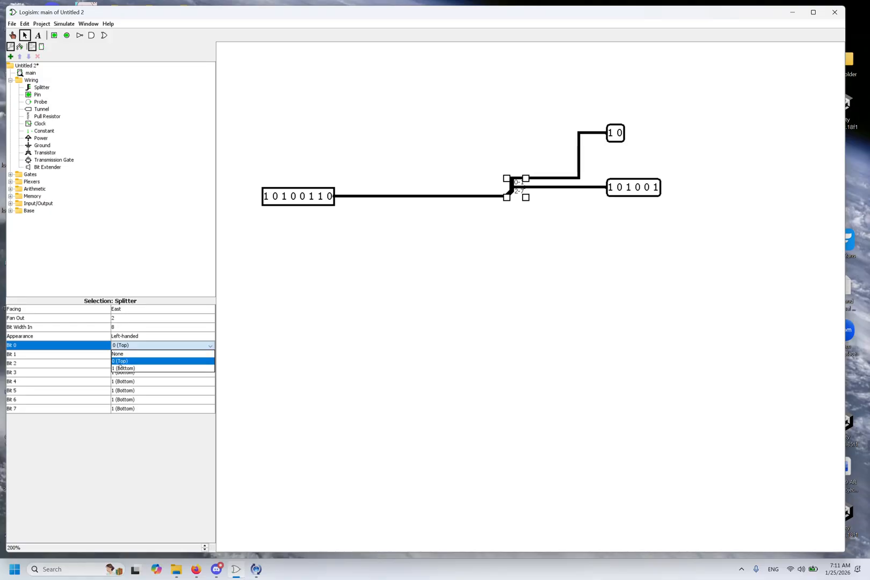
{"action": "left_click", "coordinate": [118, 368]}
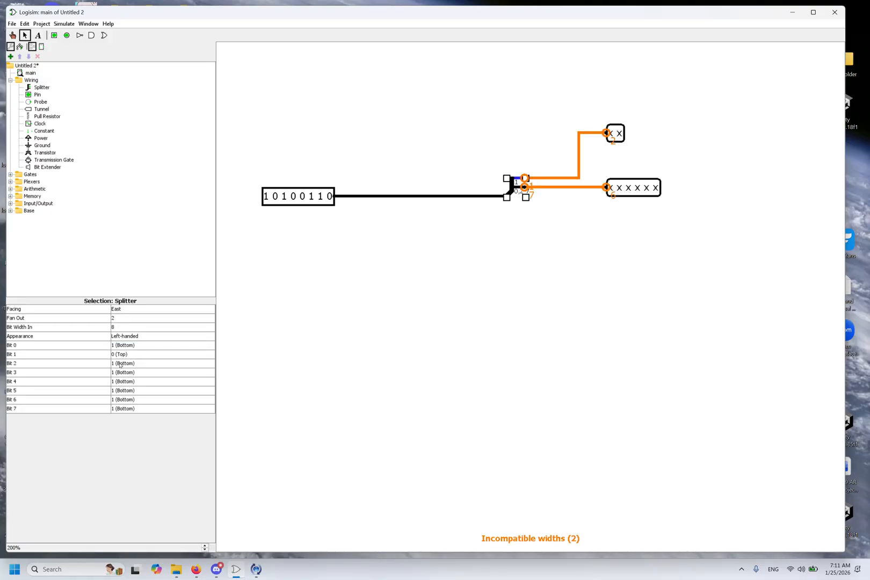
{"action": "left_click", "coordinate": [122, 355]}
{"action": "left_click", "coordinate": [120, 377]}
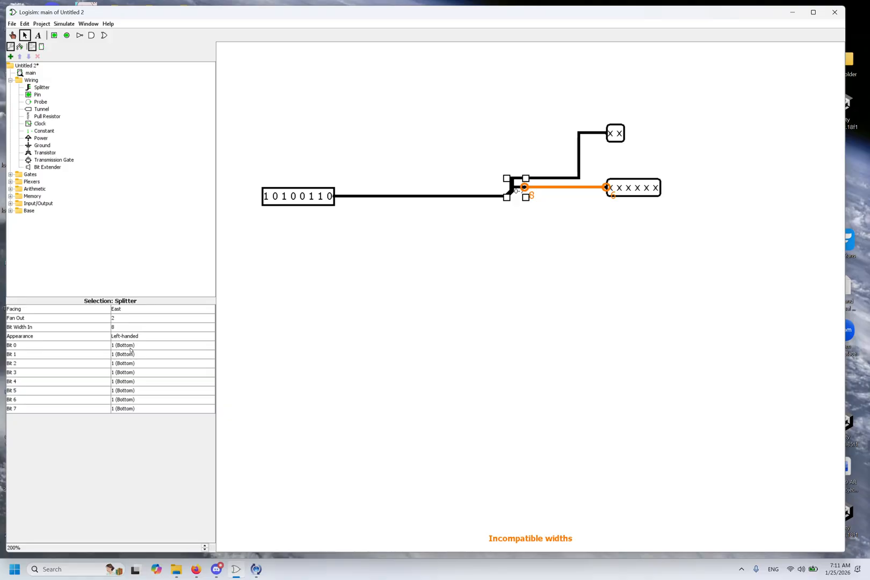
Step: Assign the splitter's Bit 3 and Bit 6 to output 0 (Top)
{"action": "left_click", "coordinate": [116, 373]}
{"action": "left_click", "coordinate": [120, 388]}
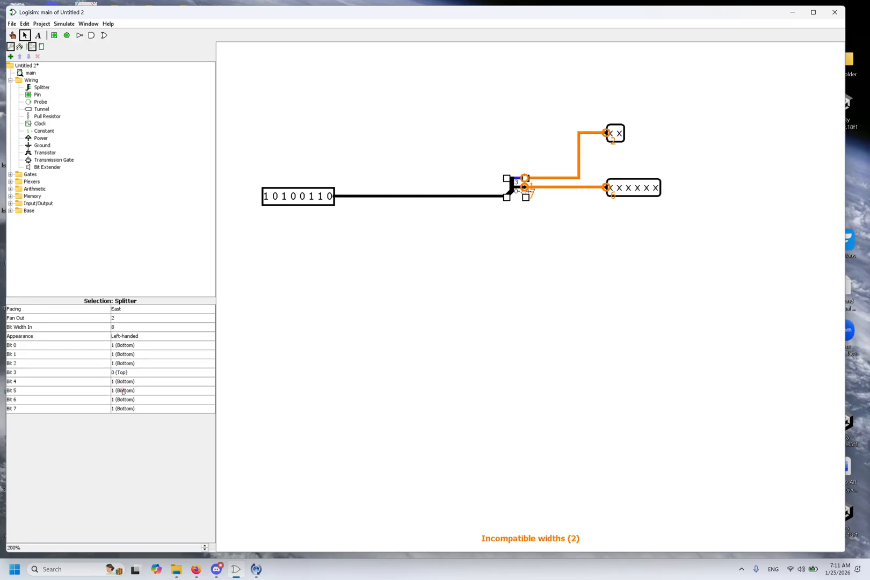
{"action": "left_click", "coordinate": [124, 400]}
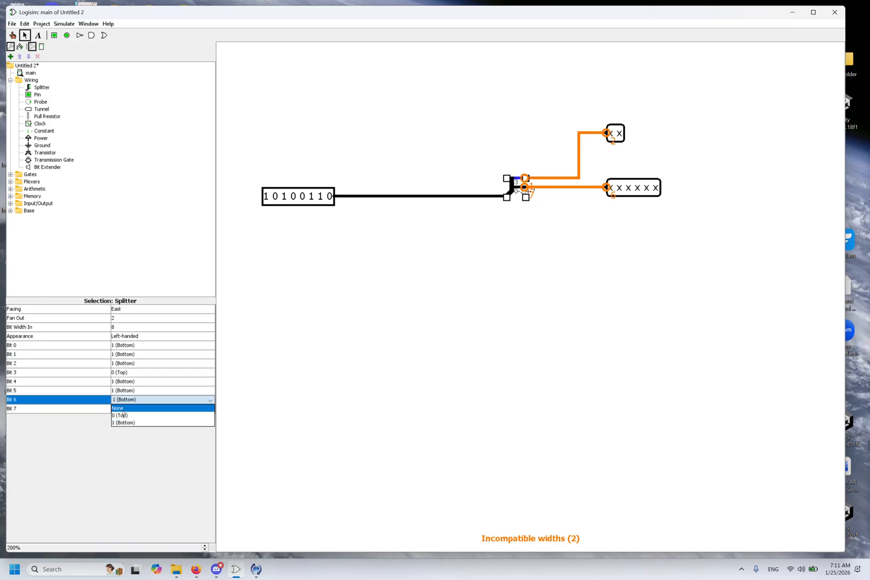
{"action": "left_click", "coordinate": [122, 416]}
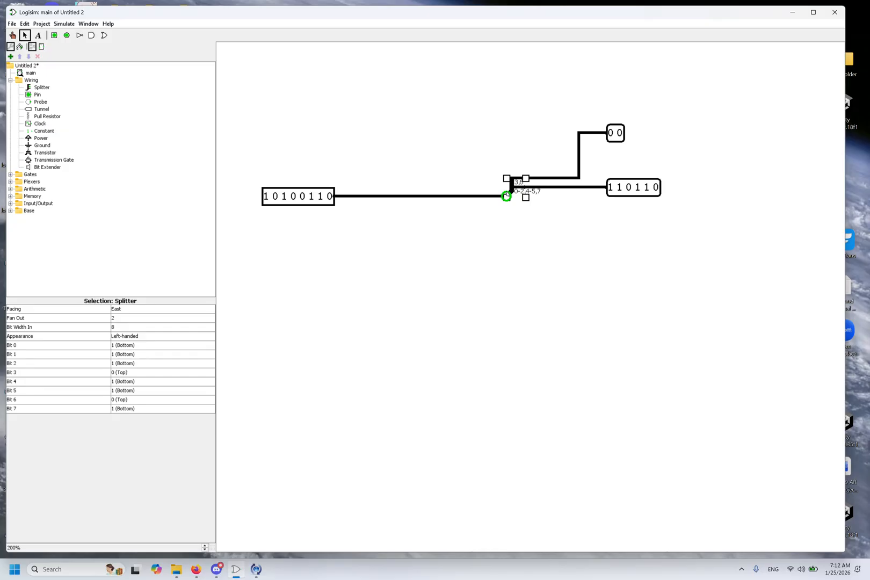
Step: Remove the 8-bit input pin from the wire and paste two copies of it, one above and one below the wire's free end
{"action": "left_click_drag", "start_coordinate": [507, 196], "coordinate": [488, 196]}
{"action": "left_click", "coordinate": [317, 197]}
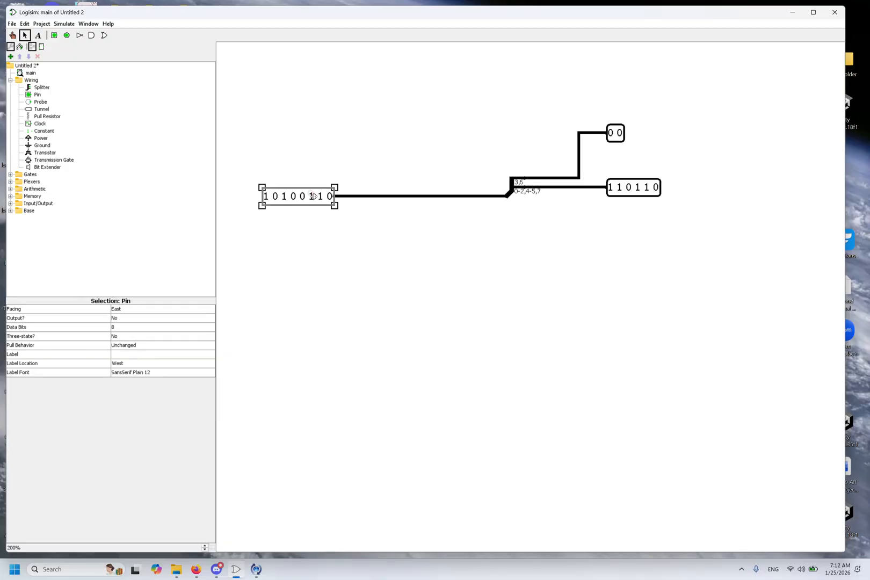
{"action": "left_click", "coordinate": [313, 195]}
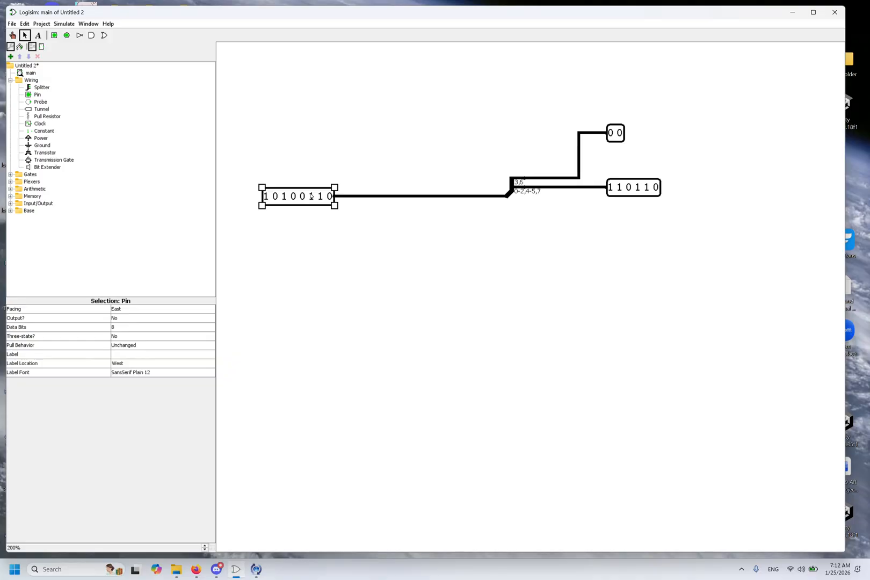
{"action": "key", "text": "Delete"}
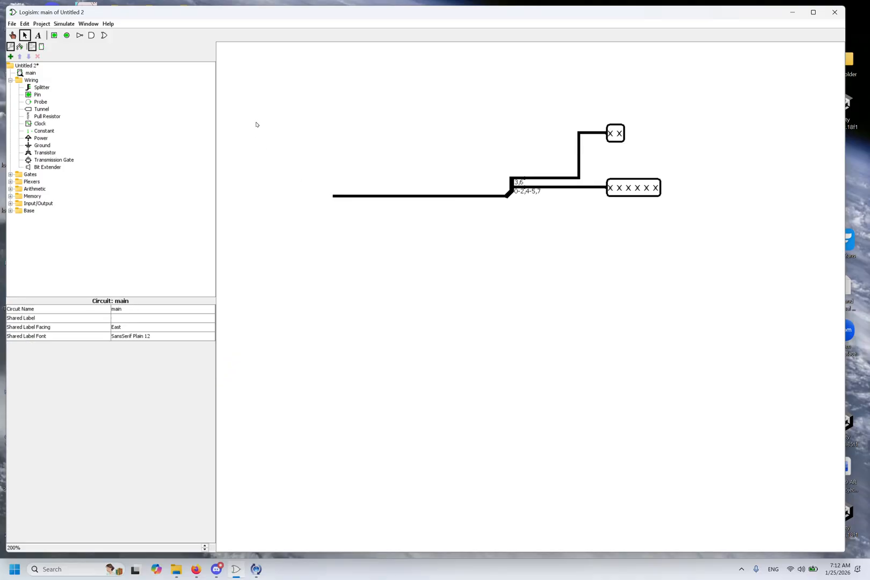
{"action": "key", "text": "ctrl+z"}
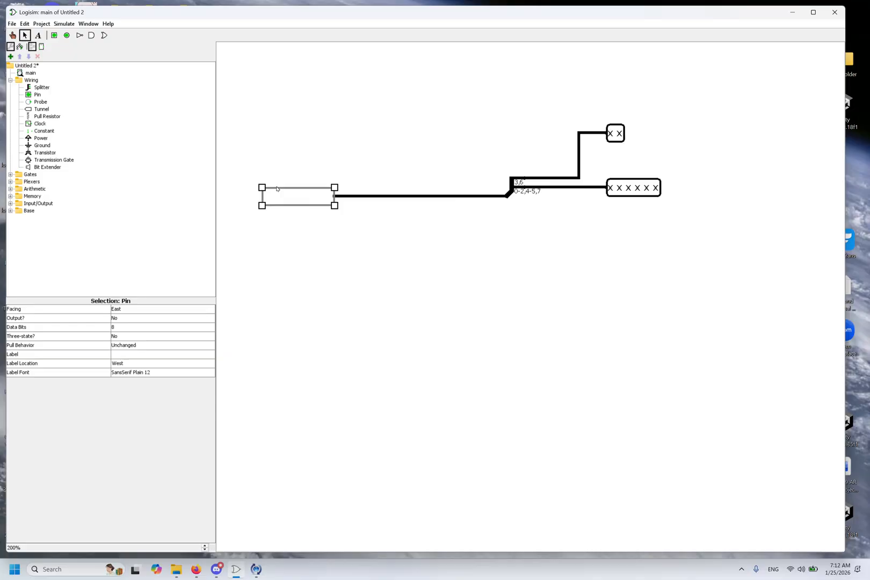
{"action": "left_click_drag", "start_coordinate": [281, 195], "coordinate": [252, 148]}
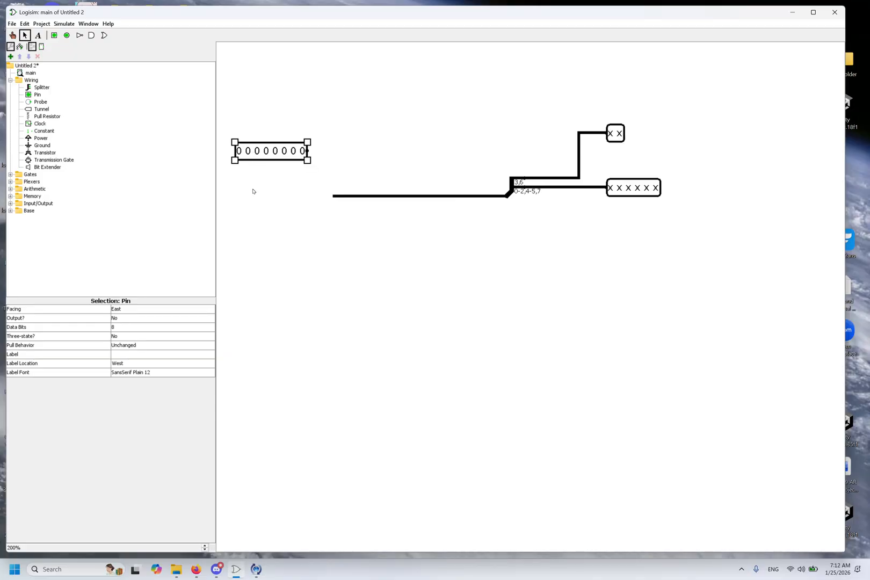
{"action": "key", "text": "ctrl+v"}
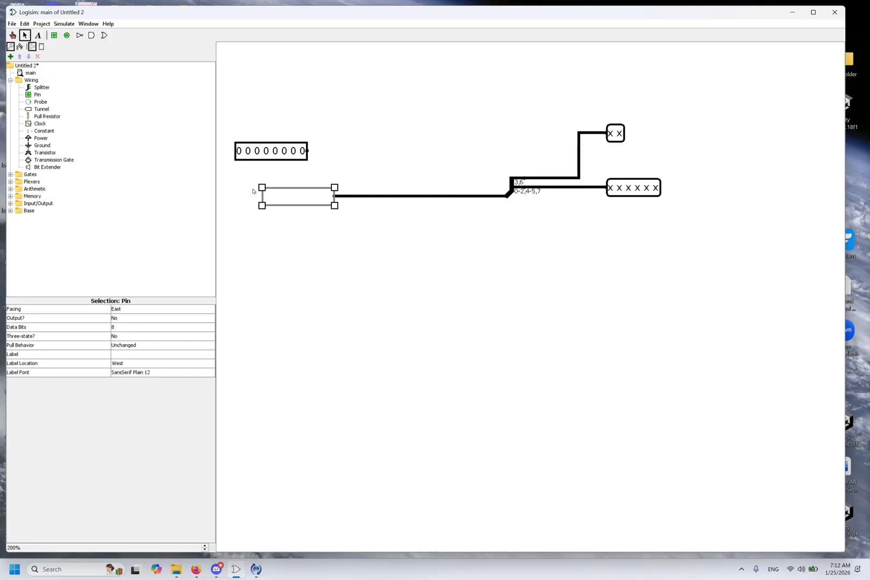
{"action": "left_click_drag", "start_coordinate": [298, 201], "coordinate": [274, 231]}
Step: Set the data bits of the upper input pin to 4
{"action": "left_click", "coordinate": [285, 154]}
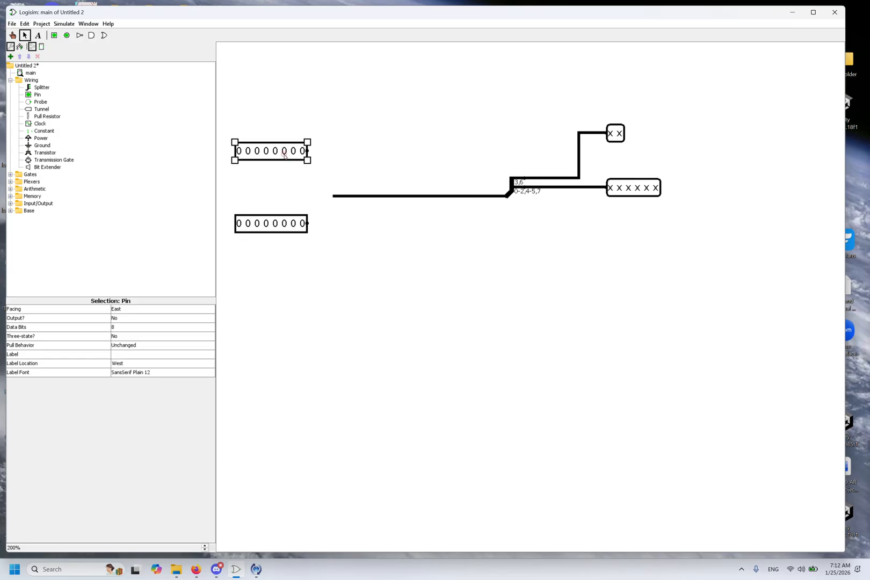
{"action": "left_click", "coordinate": [123, 329]}
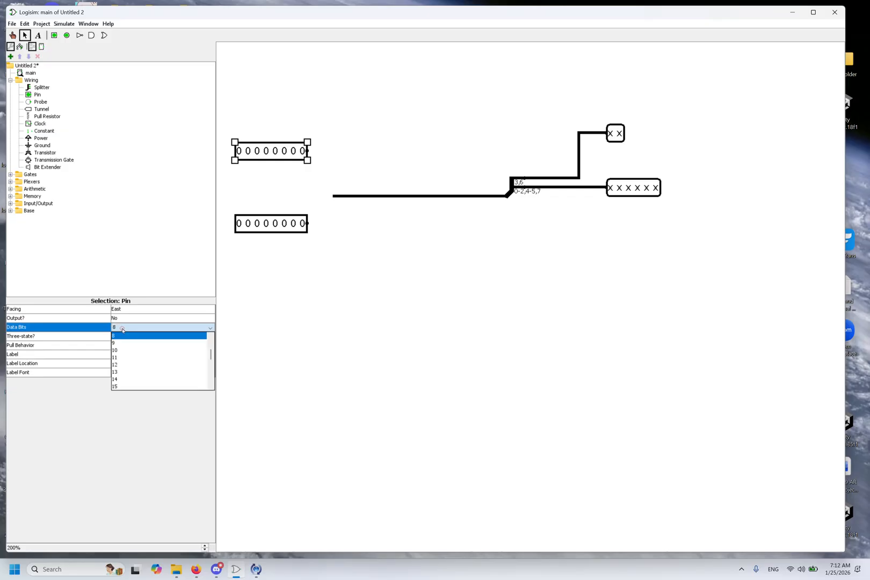
{"action": "scroll", "coordinate": [122, 344], "scroll_direction": "up", "scroll_amount": 2}
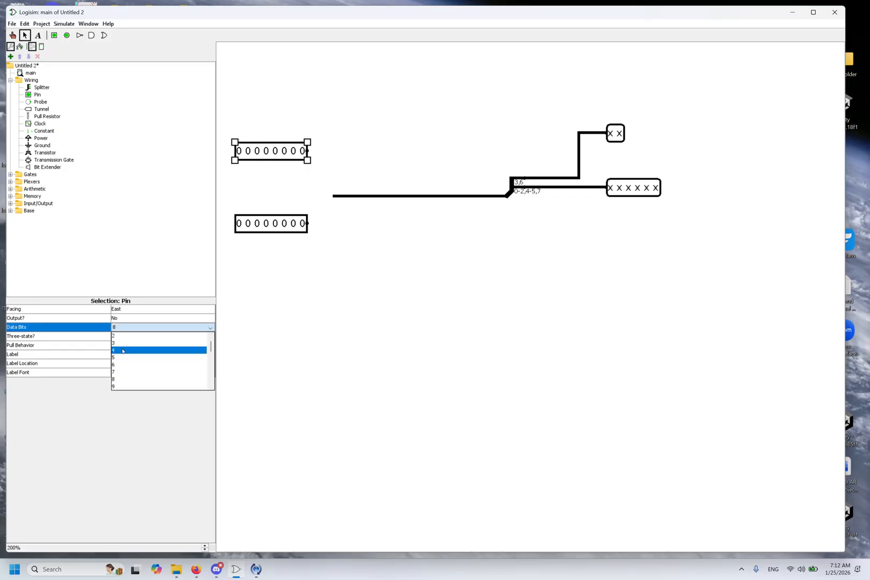
{"action": "left_click", "coordinate": [122, 351]}
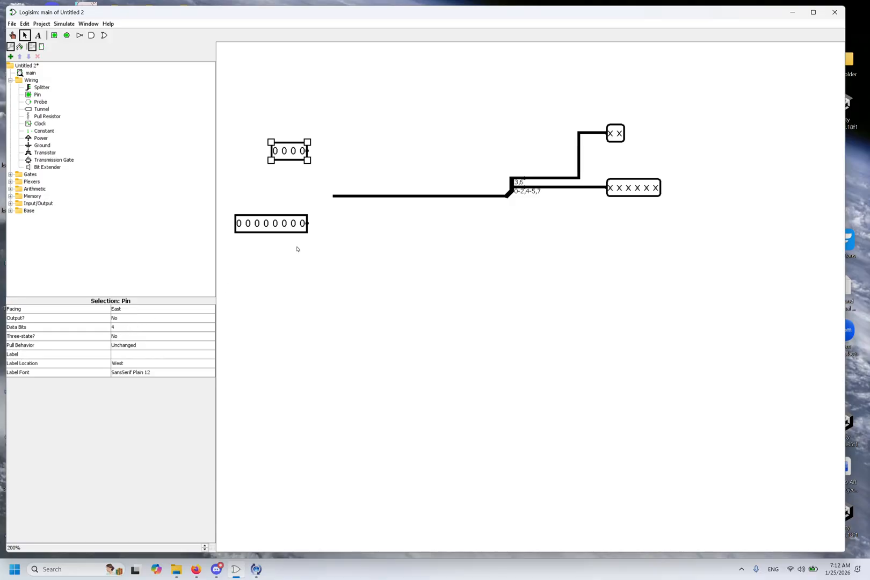
Step: Set the data bits of the lower input pin to 4
{"action": "left_click", "coordinate": [287, 226]}
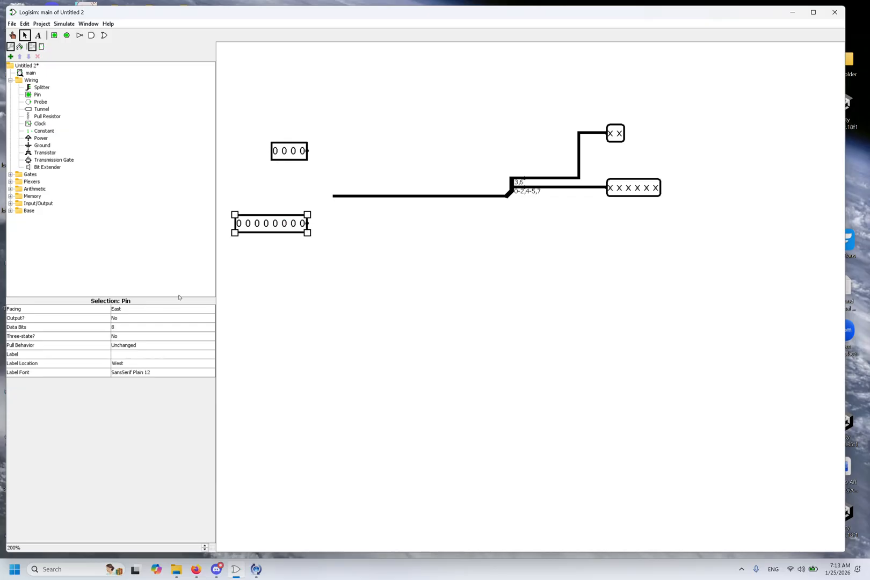
{"action": "left_click", "coordinate": [120, 328]}
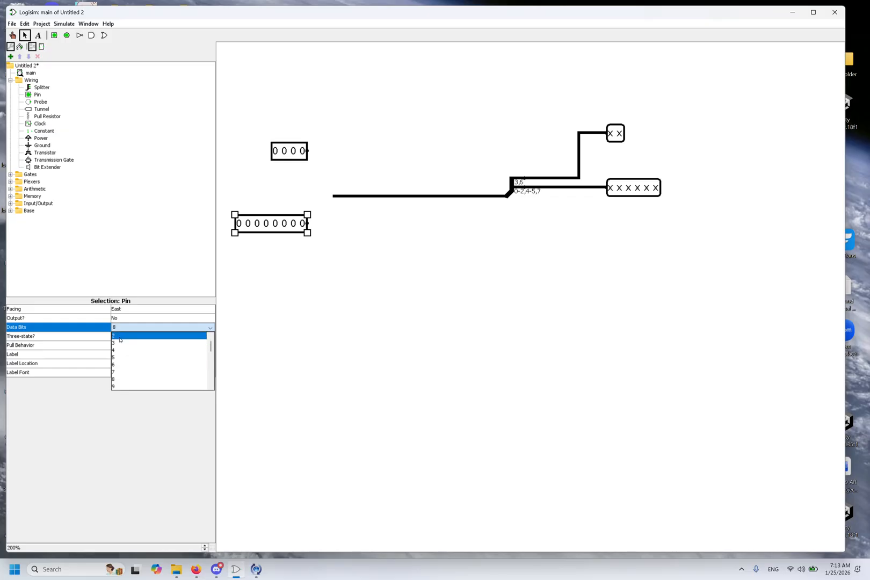
{"action": "scroll", "coordinate": [121, 341], "scroll_direction": "up", "scroll_amount": 1}
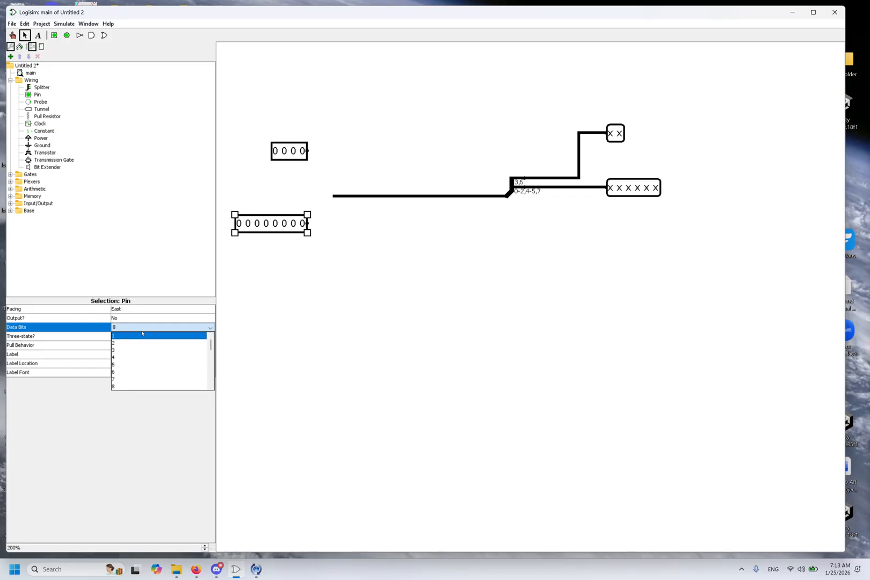
{"action": "left_click", "coordinate": [127, 357]}
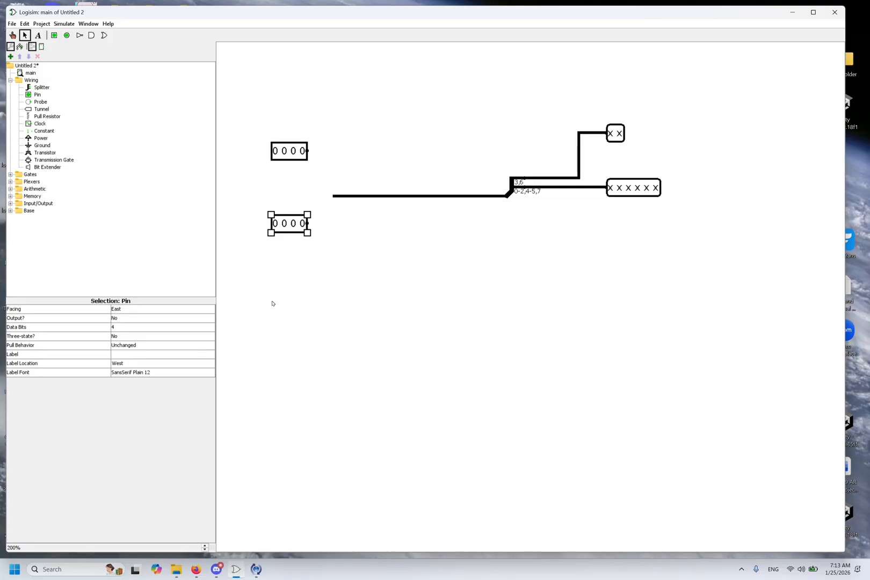
Step: Shorten the wire's free end and place a new splitter below it, with Facing West and Bit Width In 8
{"action": "left_click_drag", "start_coordinate": [333, 196], "coordinate": [378, 196]}
{"action": "left_click", "coordinate": [41, 87]}
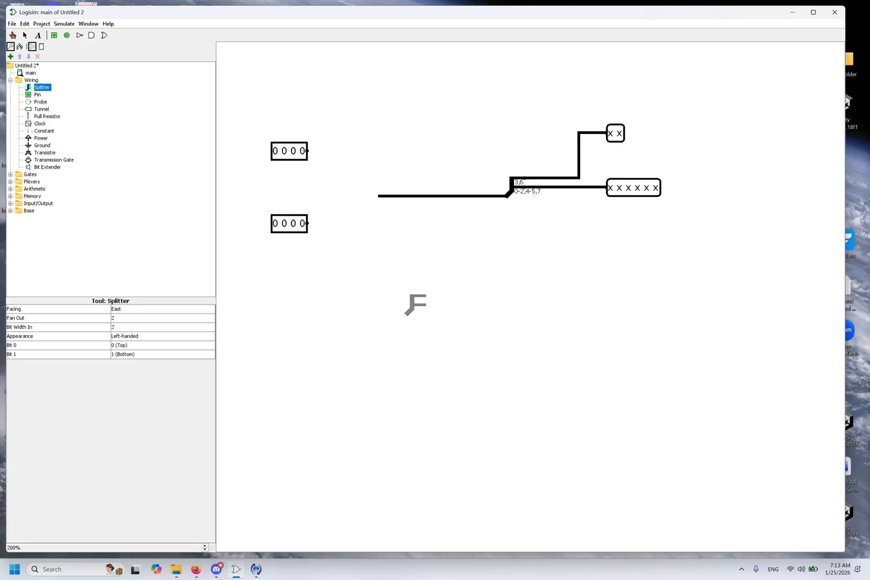
{"action": "left_click", "coordinate": [408, 303]}
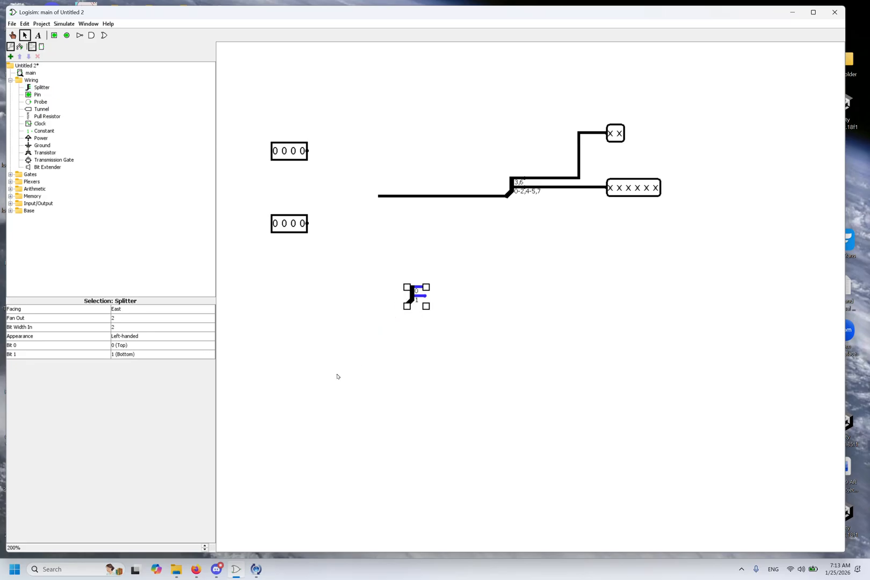
{"action": "left_click", "coordinate": [140, 310]}
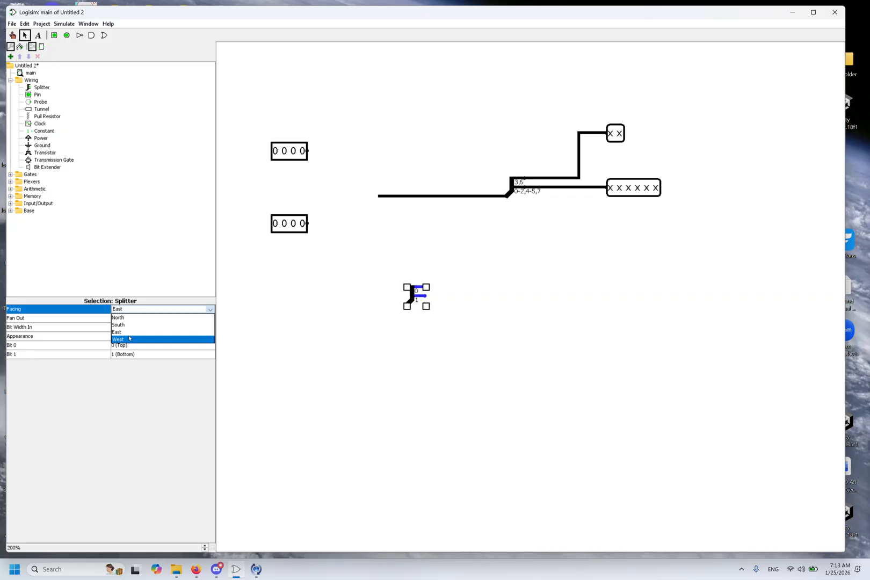
{"action": "left_click", "coordinate": [129, 339]}
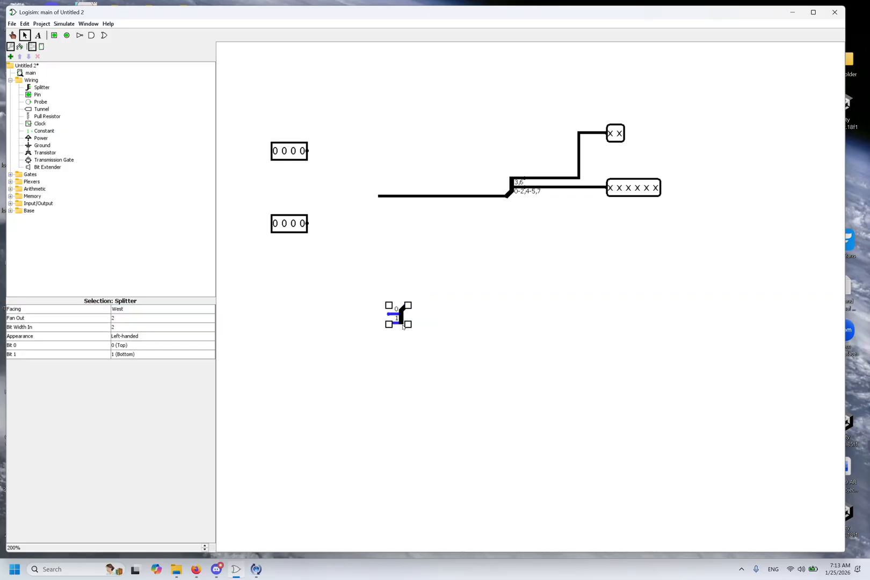
{"action": "left_click", "coordinate": [117, 328]}
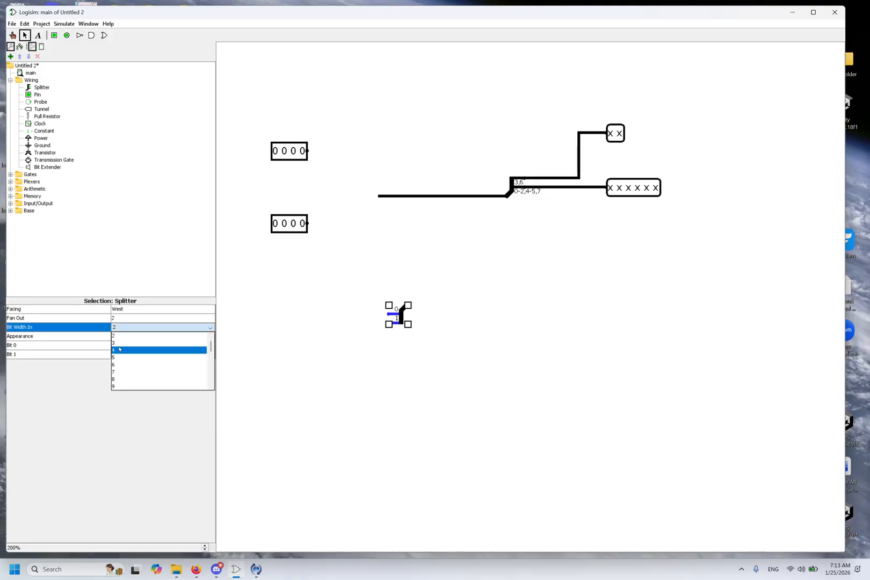
{"action": "left_click", "coordinate": [121, 378]}
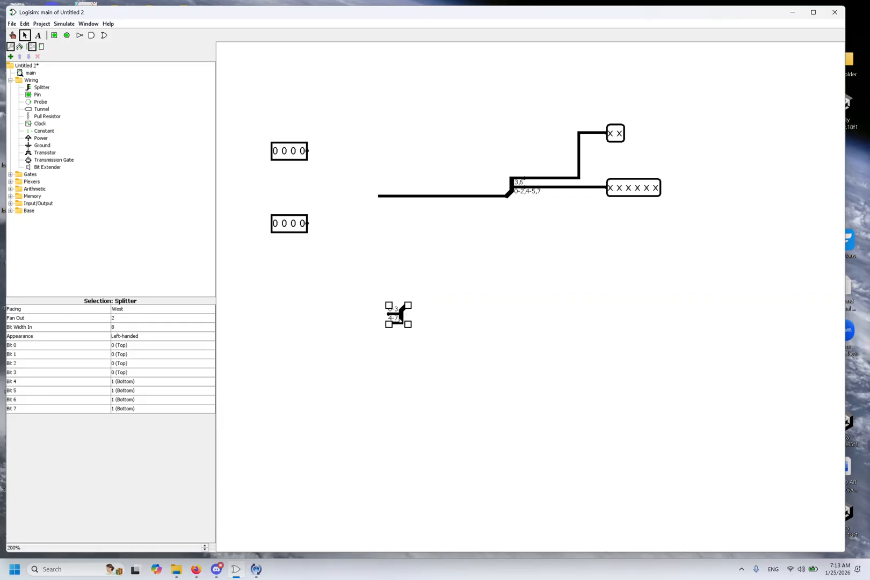
Step: Attach the new splitter to the wire's free end and wire the upper pin to branch 0-3 and the lower pin to branch 4-7
{"action": "left_click_drag", "start_coordinate": [401, 314], "coordinate": [368, 210]}
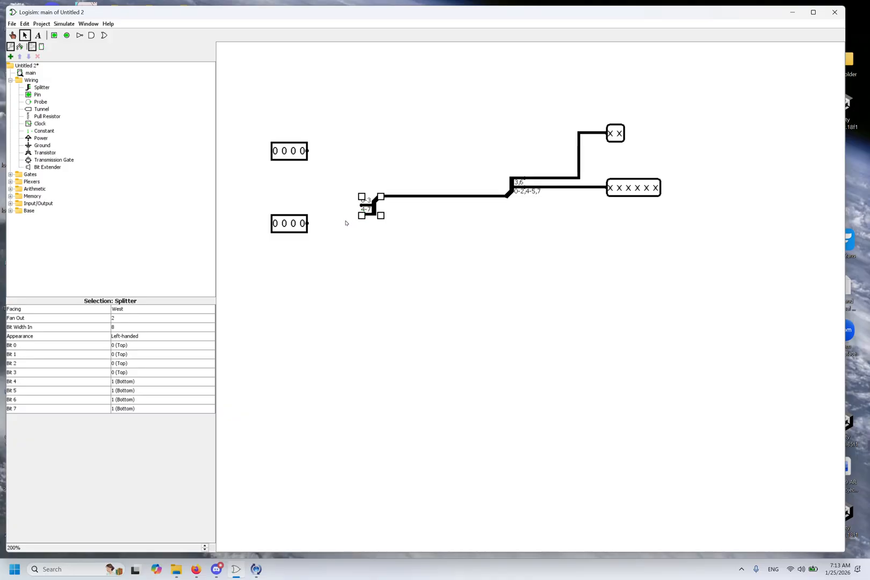
{"action": "mouse_move", "coordinate": [291, 219]}
{"action": "left_mouse_down"}
{"action": "mouse_move", "coordinate": [291, 211]}
{"action": "mouse_move", "coordinate": [360, 215]}
{"action": "mouse_move", "coordinate": [362, 203]}
{"action": "mouse_move", "coordinate": [352, 204]}
{"action": "mouse_move", "coordinate": [352, 147]}
{"action": "mouse_move", "coordinate": [309, 151]}
{"action": "left_mouse_up"}
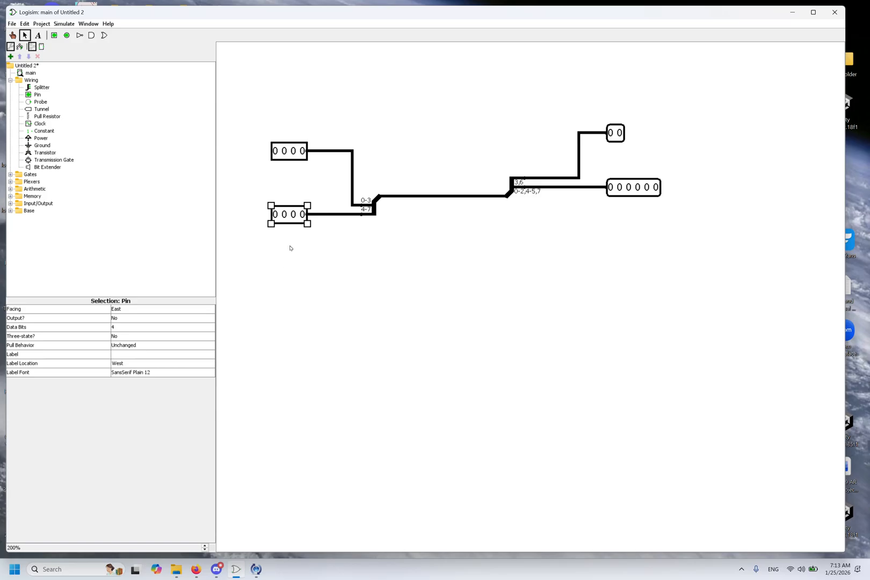
Step: Poke the input pins to set the upper one to 1011 and the lower one to 0110
{"action": "left_click", "coordinate": [276, 154]}
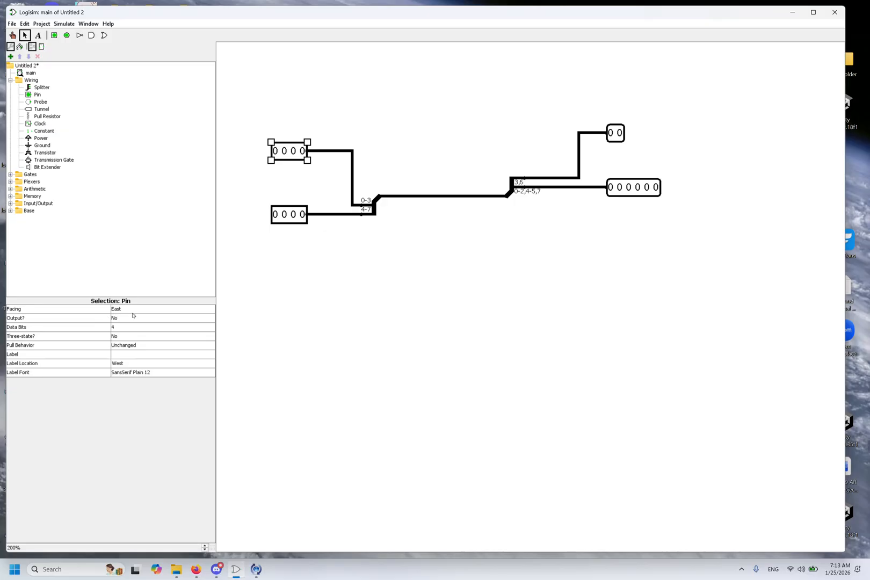
{"action": "left_click", "coordinate": [11, 35]}
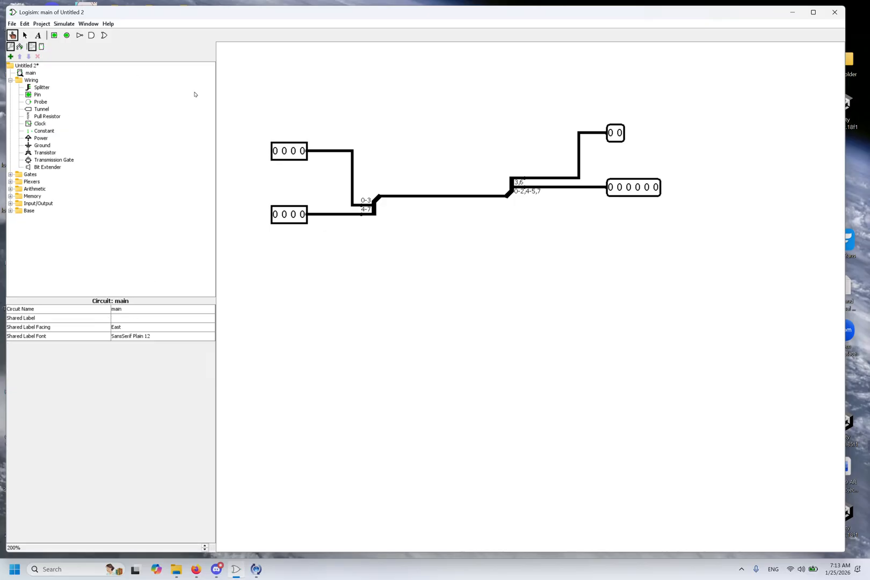
{"action": "left_click", "coordinate": [276, 152]}
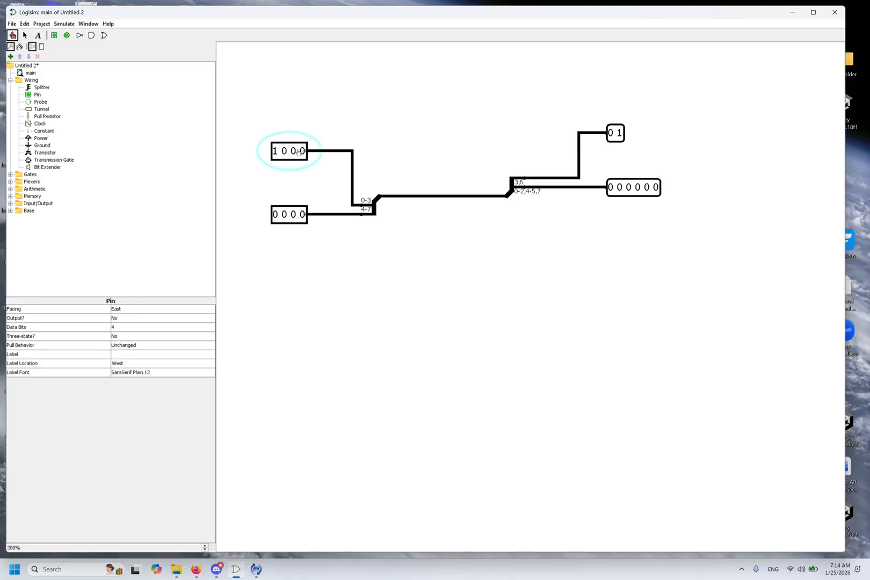
{"action": "left_click", "coordinate": [293, 151]}
{"action": "left_click", "coordinate": [301, 151]}
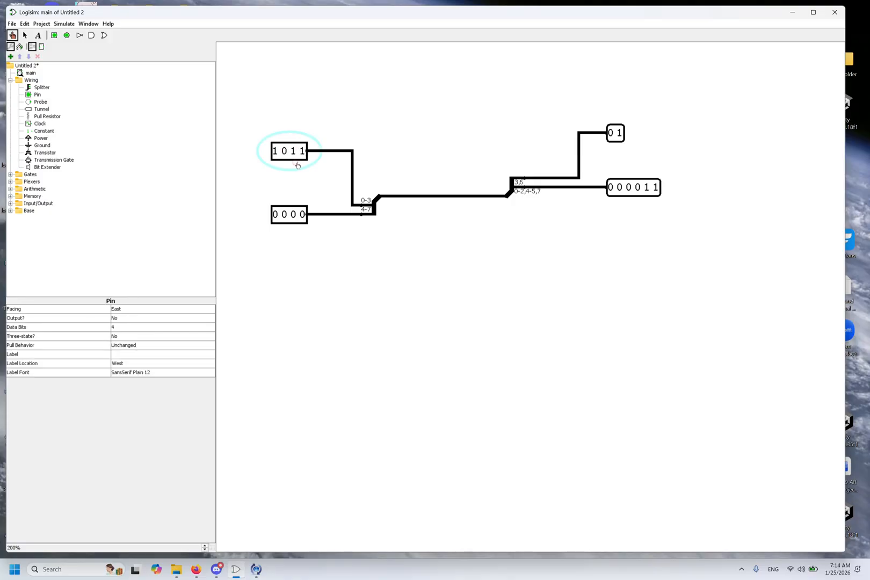
{"action": "left_click", "coordinate": [284, 215]}
{"action": "left_click", "coordinate": [295, 215]}
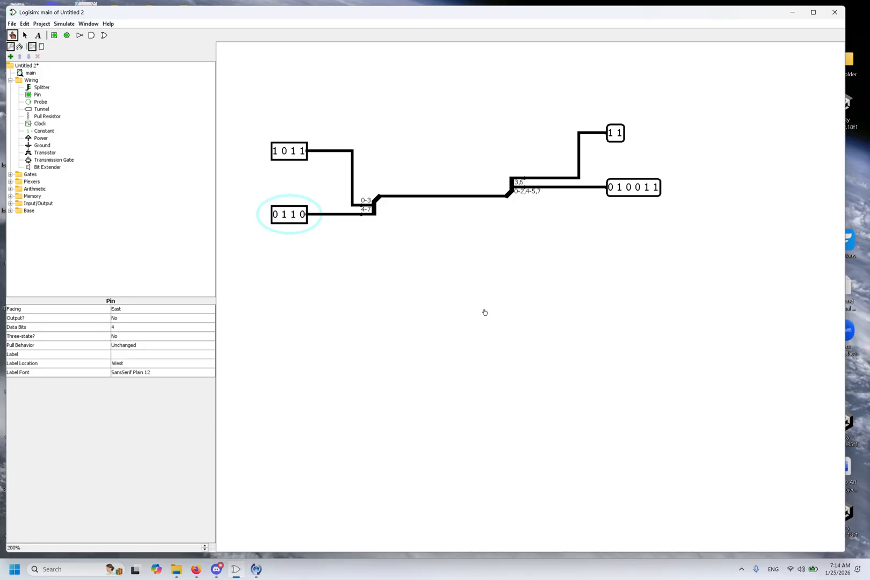
Step: Inspect the values carried by both input wires, the combined 8-bit wire and the two output wires
{"action": "left_click", "coordinate": [353, 160]}
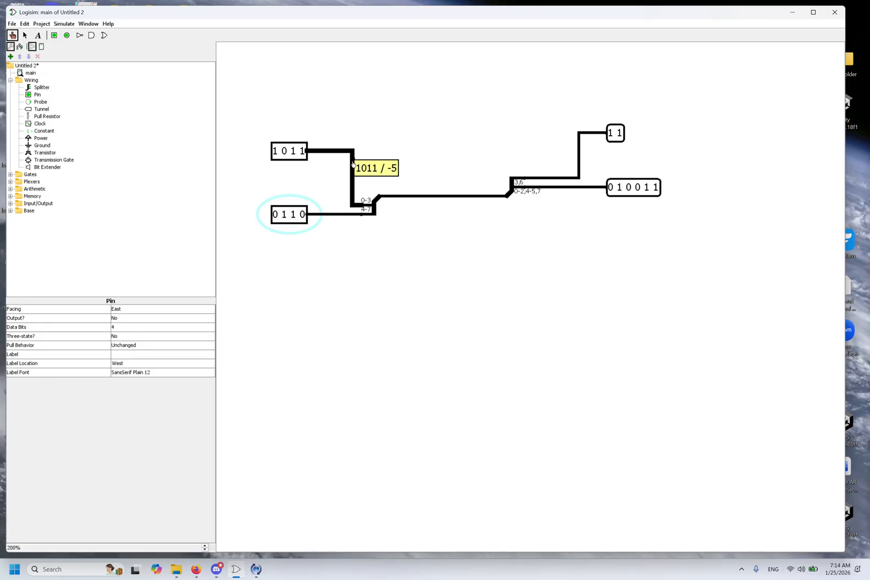
{"action": "left_click", "coordinate": [341, 219]}
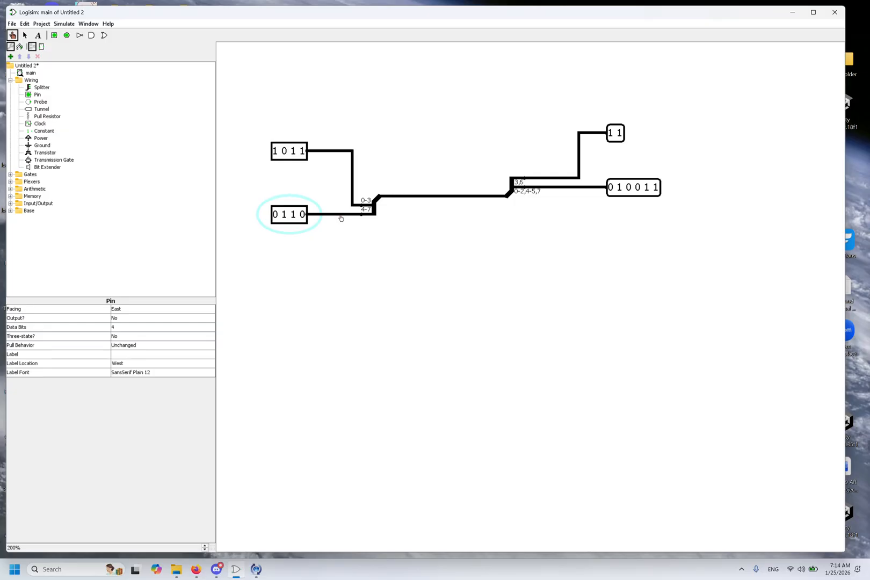
{"action": "left_click", "coordinate": [340, 216]}
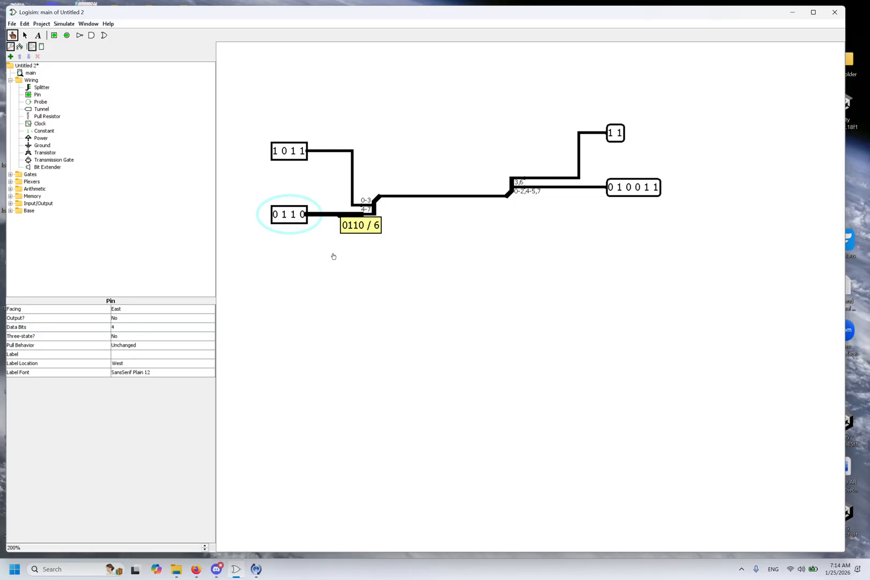
{"action": "left_click", "coordinate": [431, 198]}
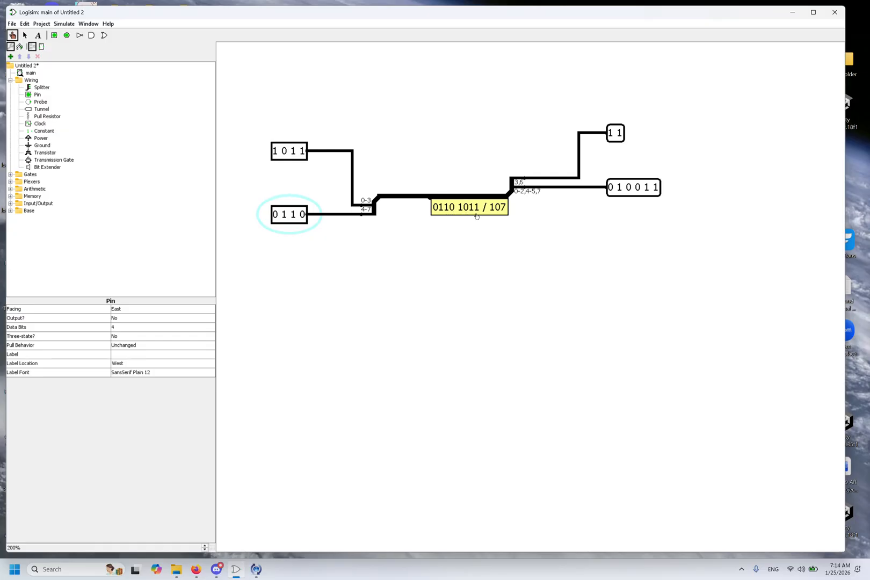
{"action": "left_click", "coordinate": [558, 188]}
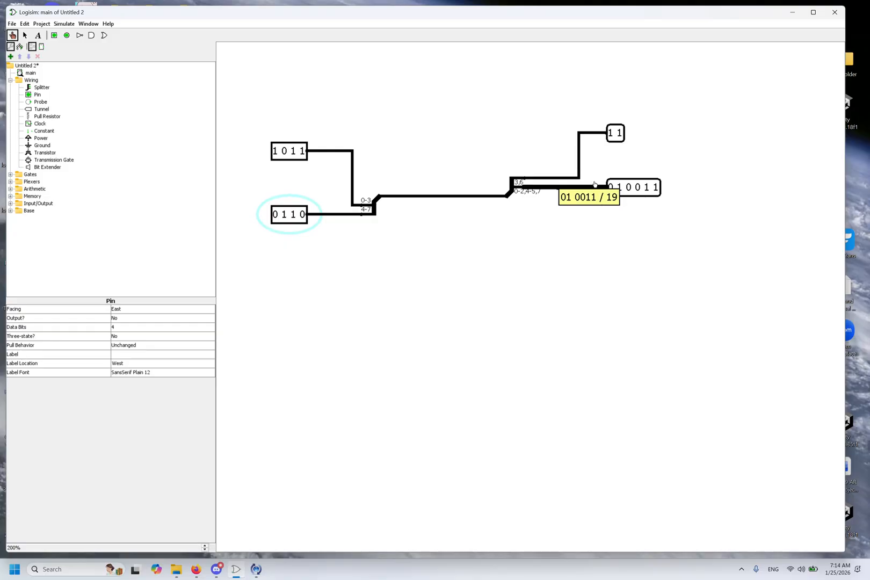
{"action": "left_click", "coordinate": [555, 178]}
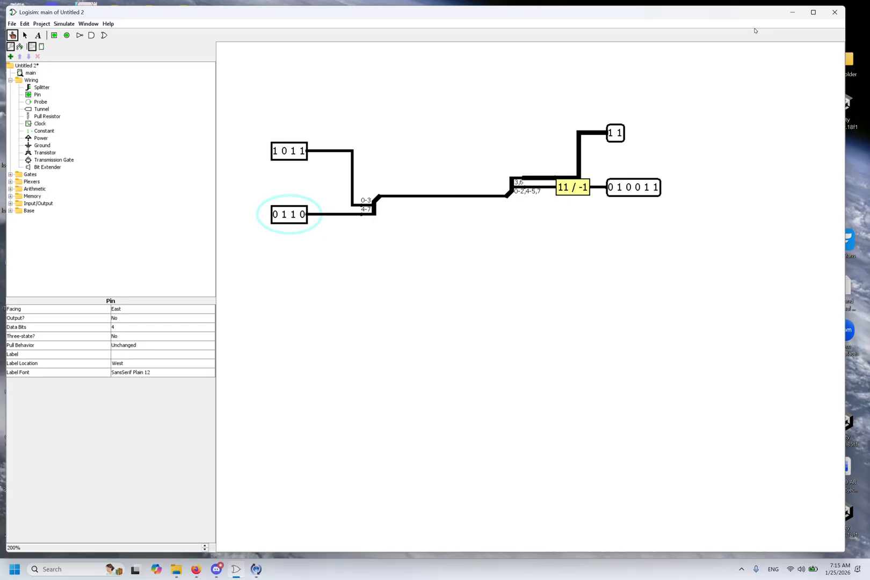
{"action": "left_click", "coordinate": [864, 514]}
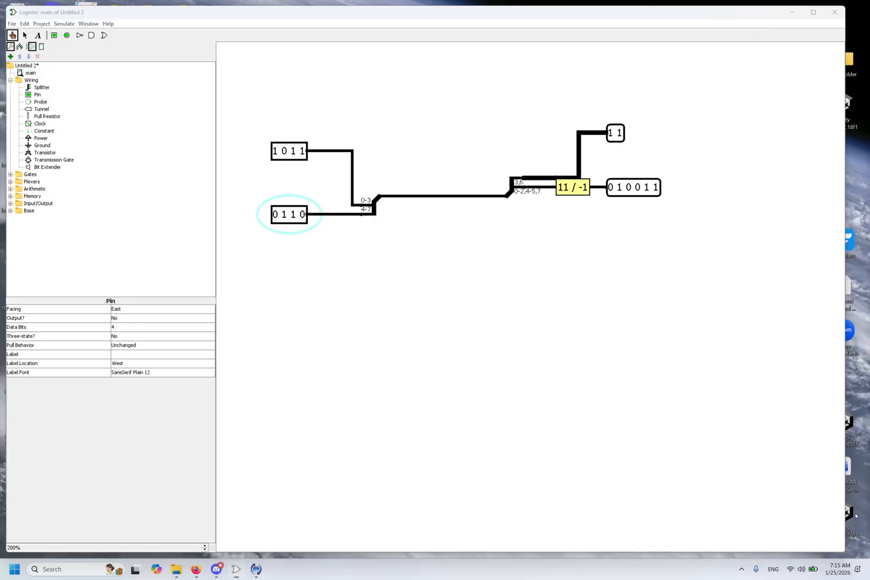